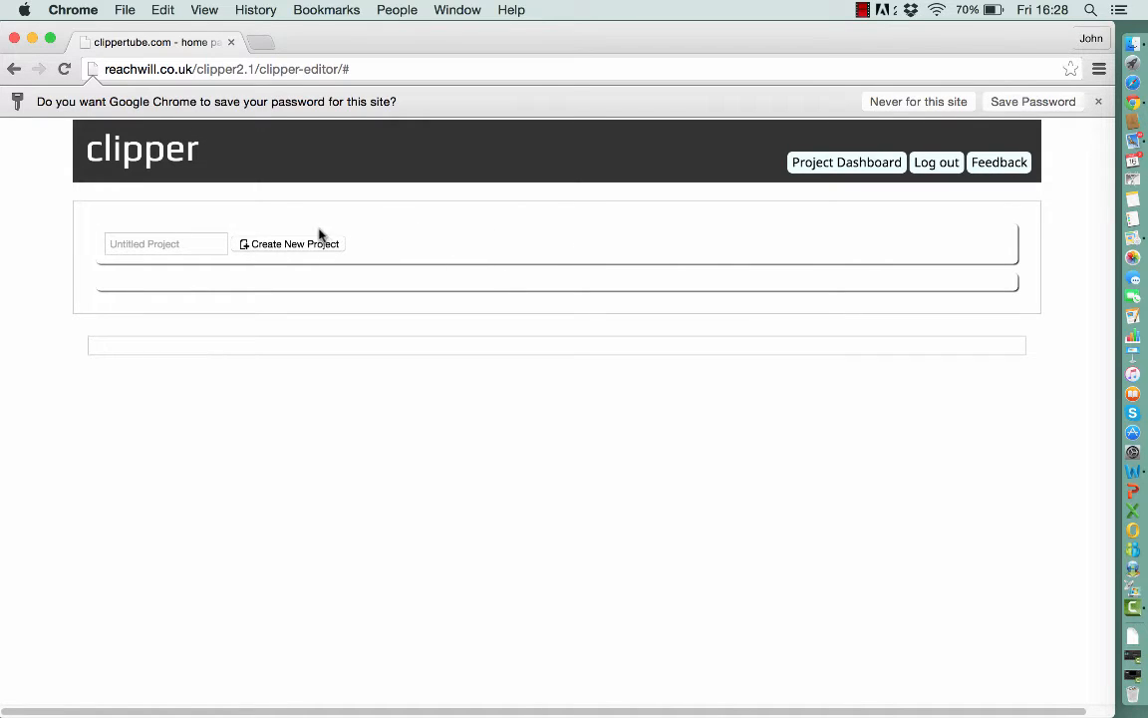
# Create a new project named "Foody Stuff"
pyautogui.click(192, 245)
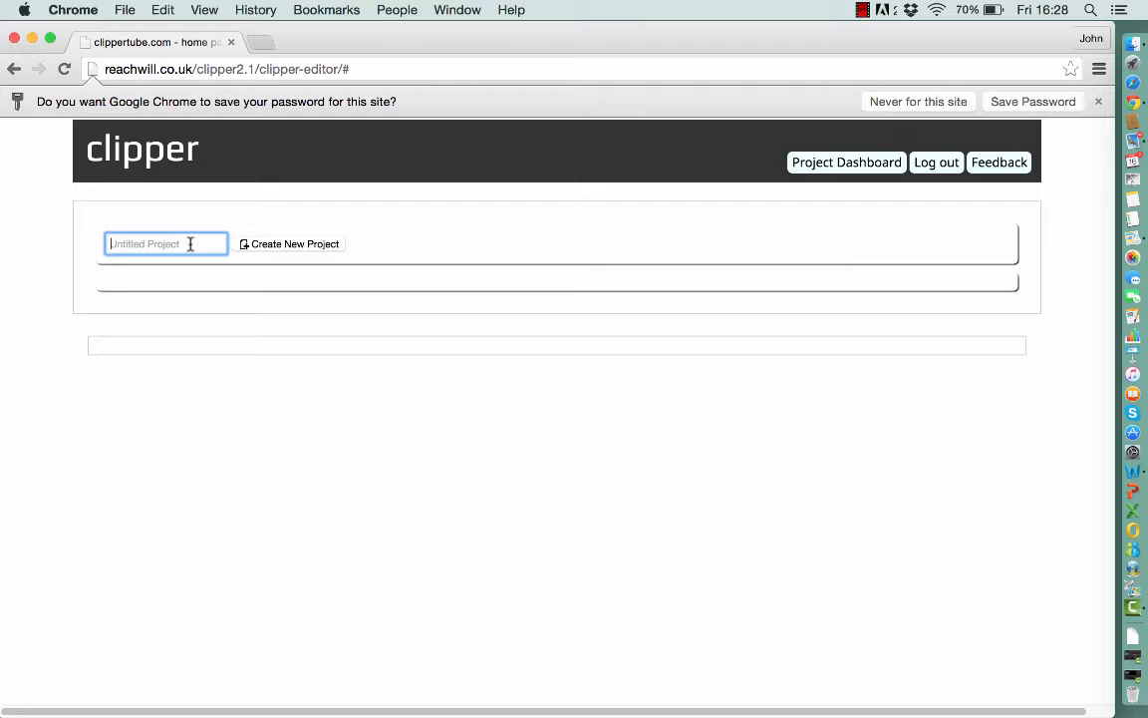
pyautogui.write('Foody Stuff')
pyautogui.click(295, 244)
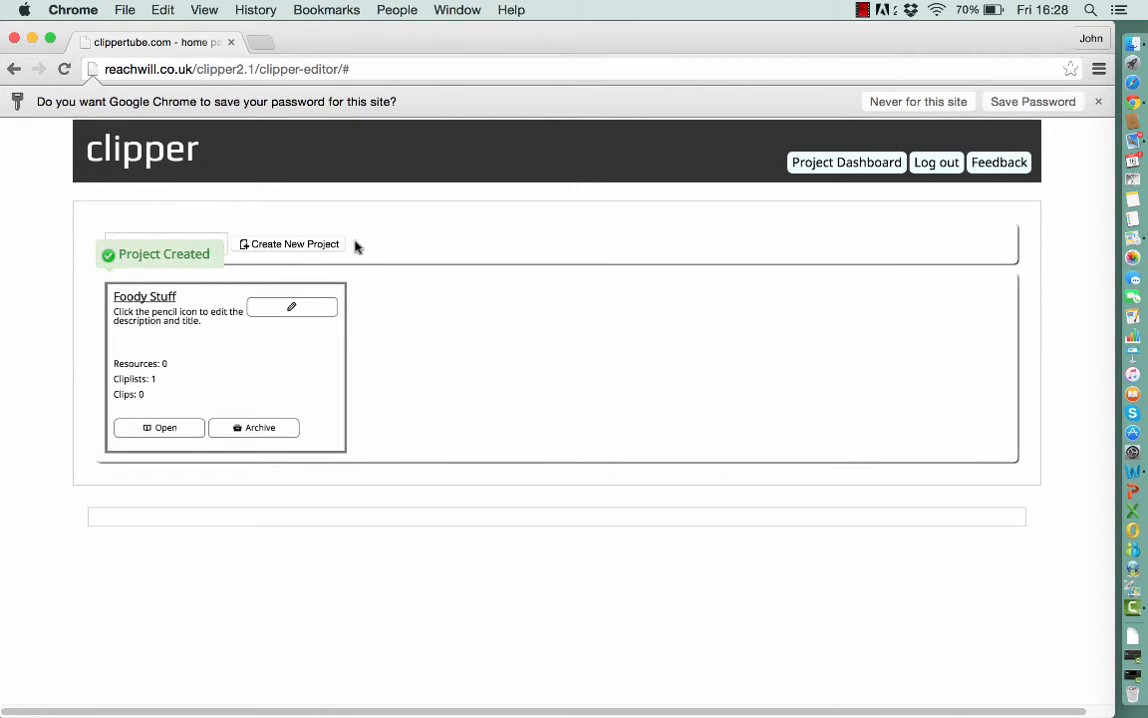
# Replace the Foody Stuff project's description with "Vegetables" and save it
pyautogui.click(279, 309)
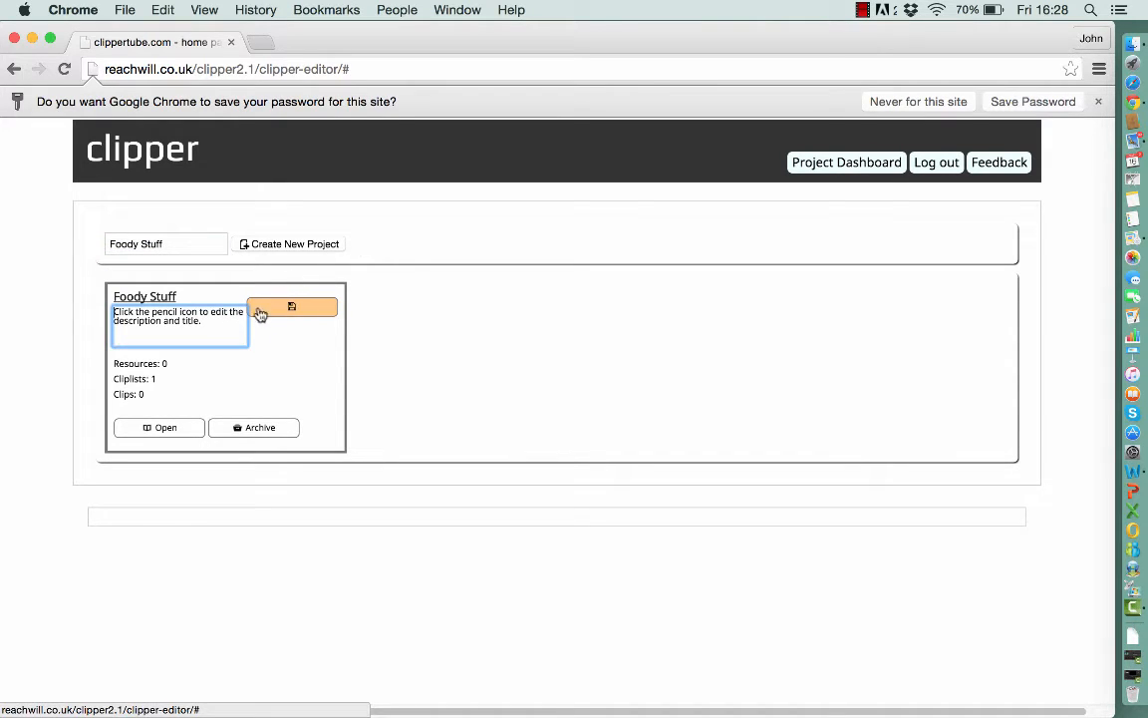
pyautogui.moveTo(209, 322); pyautogui.dragTo(126, 312)
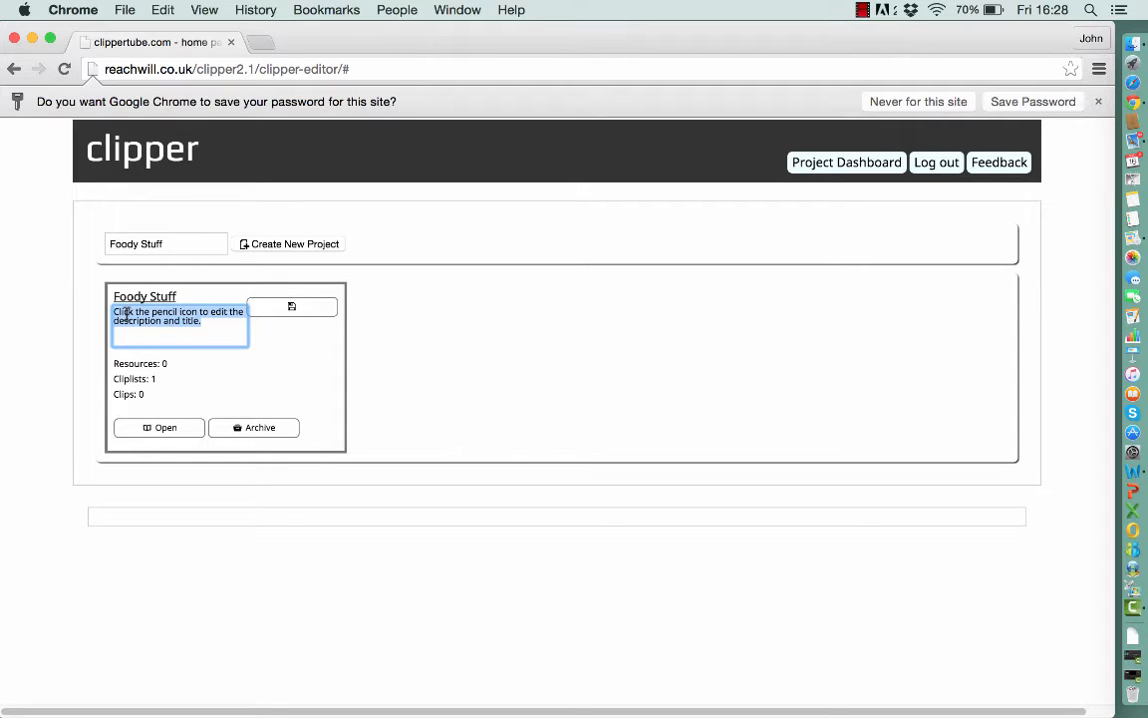
pyautogui.write('Vegetables')
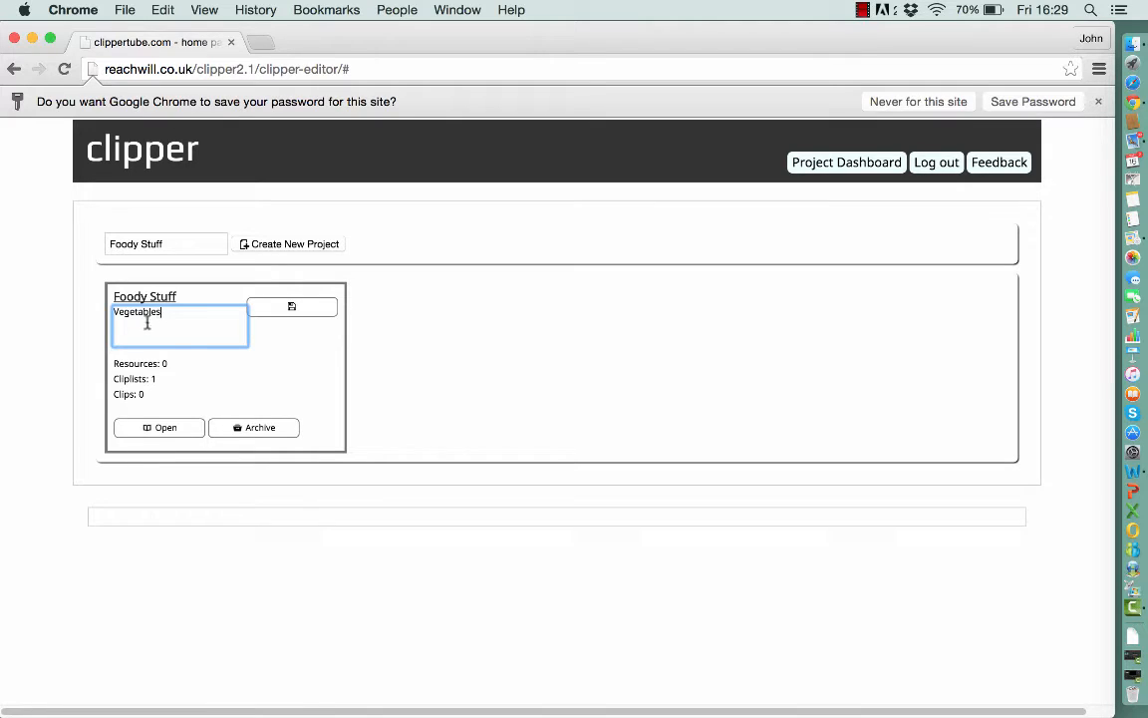
pyautogui.click(292, 310)
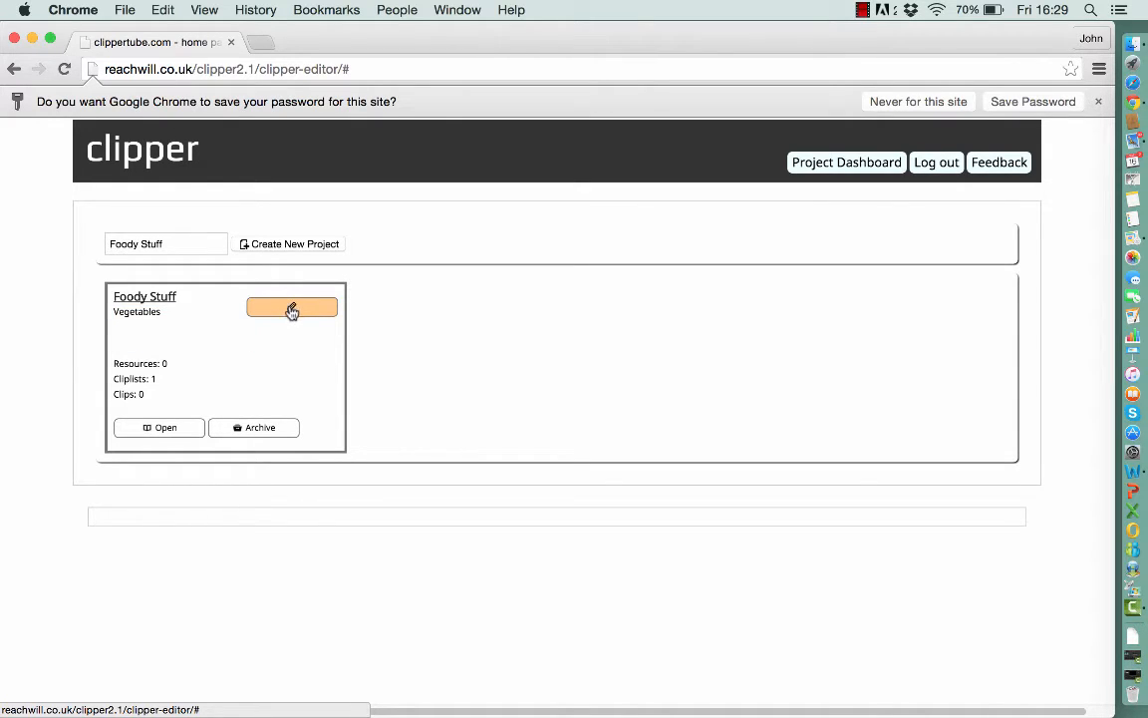
# Open the Foody Stuff project and search its YouTube collection for "vegetables"
pyautogui.click(160, 428)
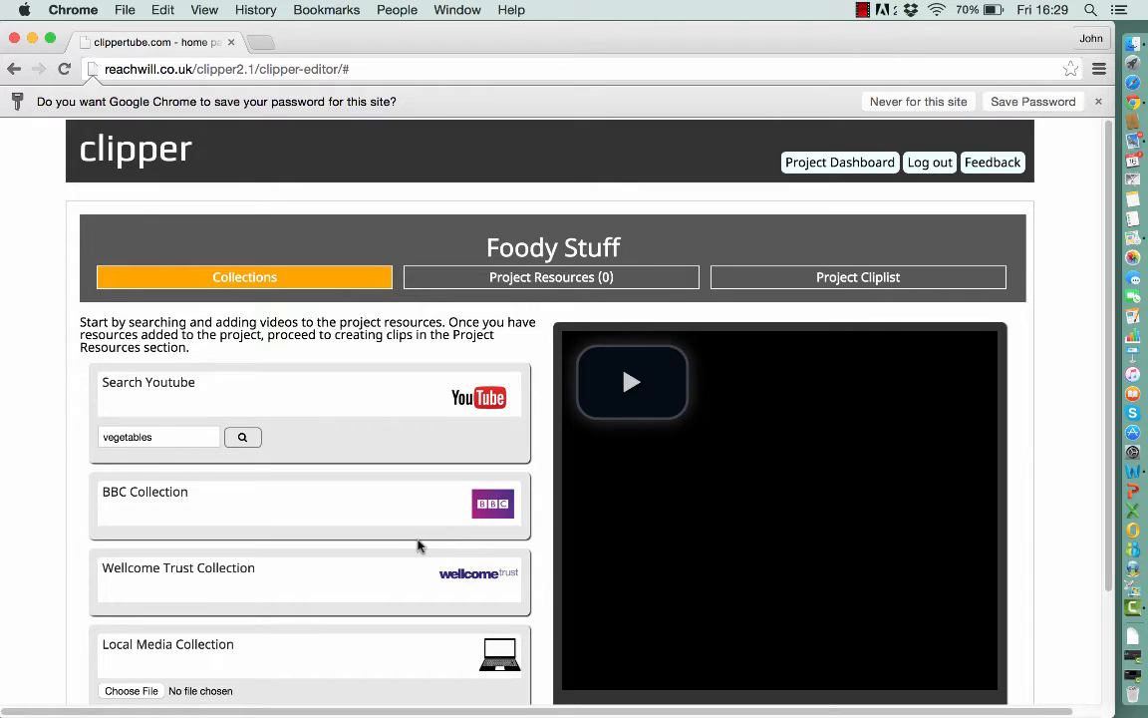
pyautogui.scroll(-2, 420, 534)
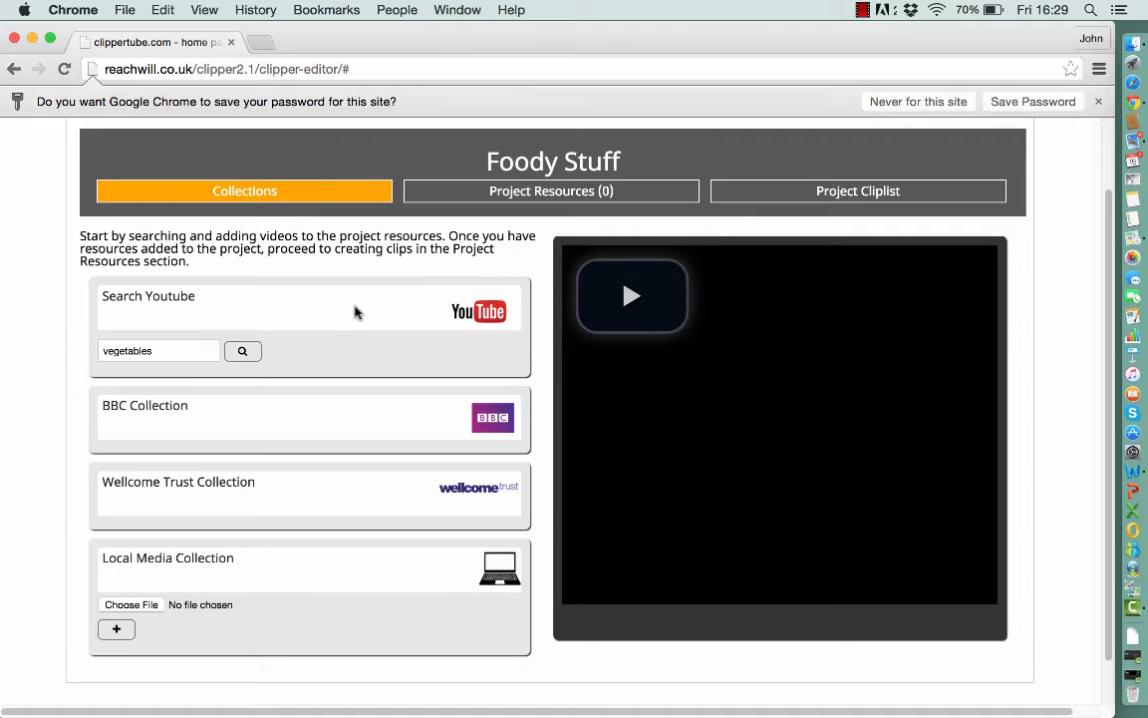
pyautogui.scroll(-2, 639, 321)
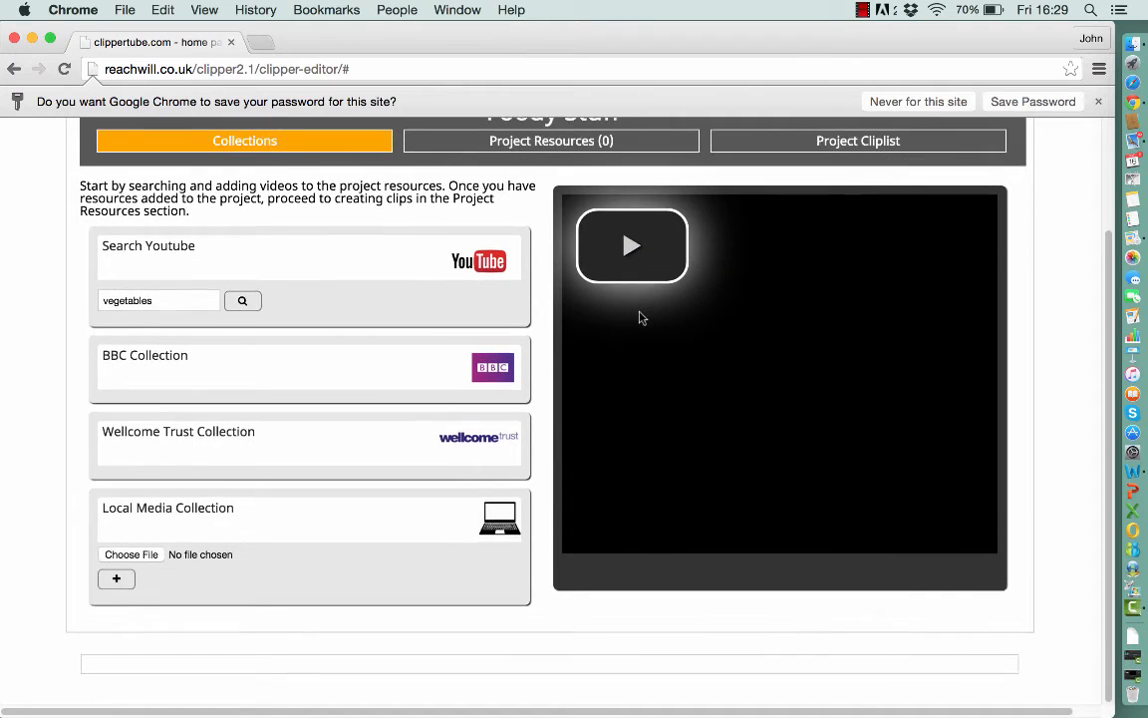
pyautogui.scroll(3, 640, 317)
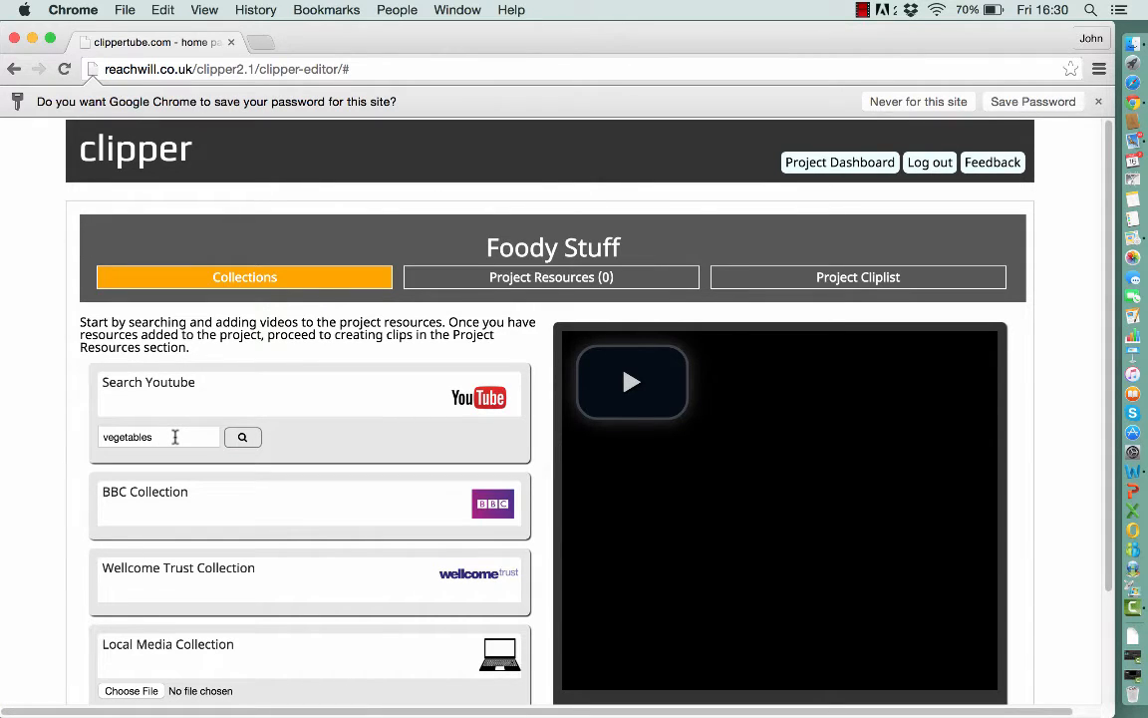
pyautogui.click(242, 438)
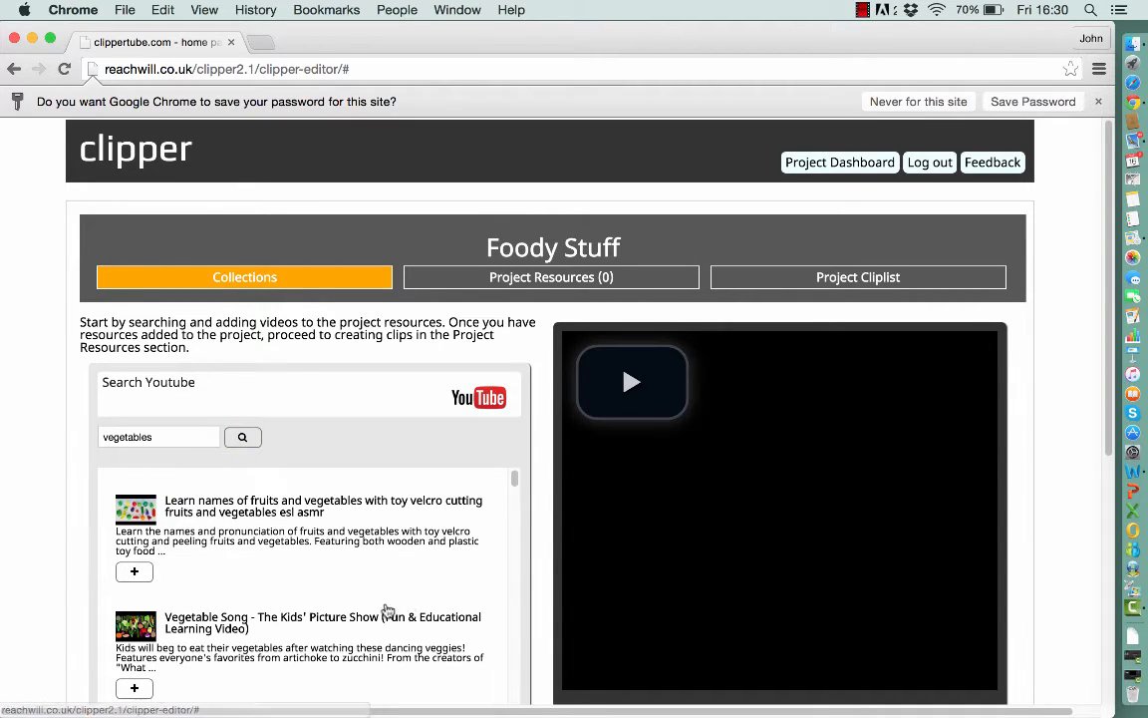
# Preview the "Vegetable Song - The Kids' Picture Show" video, skipping ahead and pausing it at 1:54 where the leek appears
pyautogui.click(152, 630)
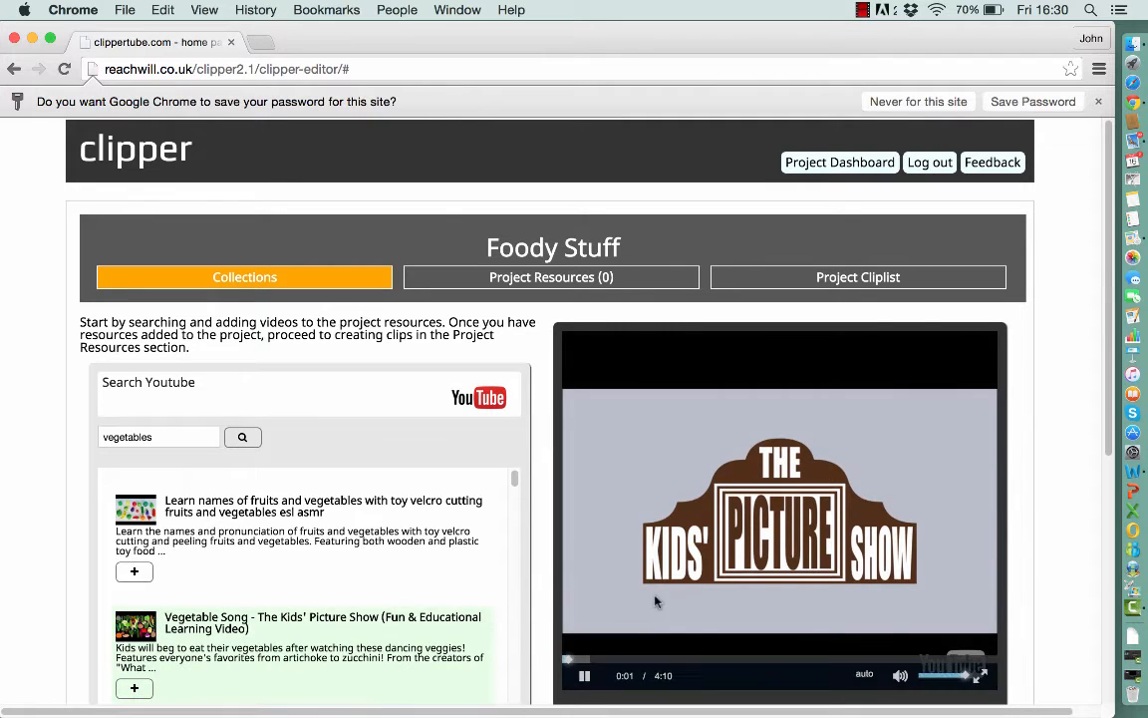
pyautogui.click(586, 677)
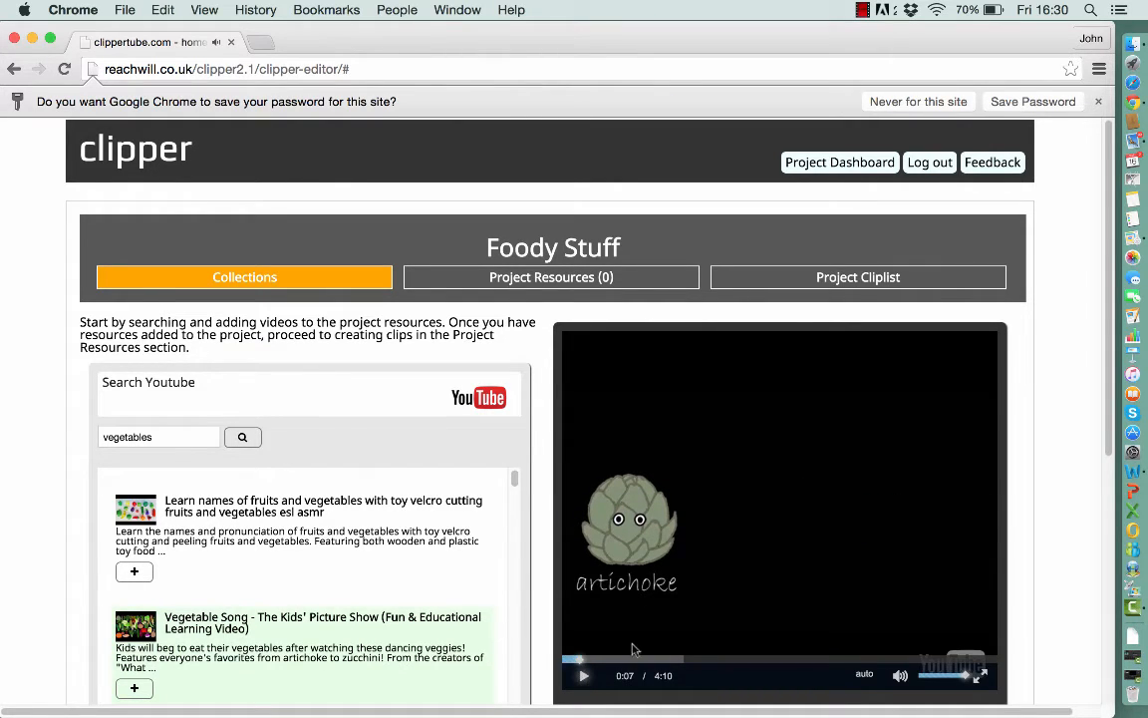
pyautogui.click(755, 660)
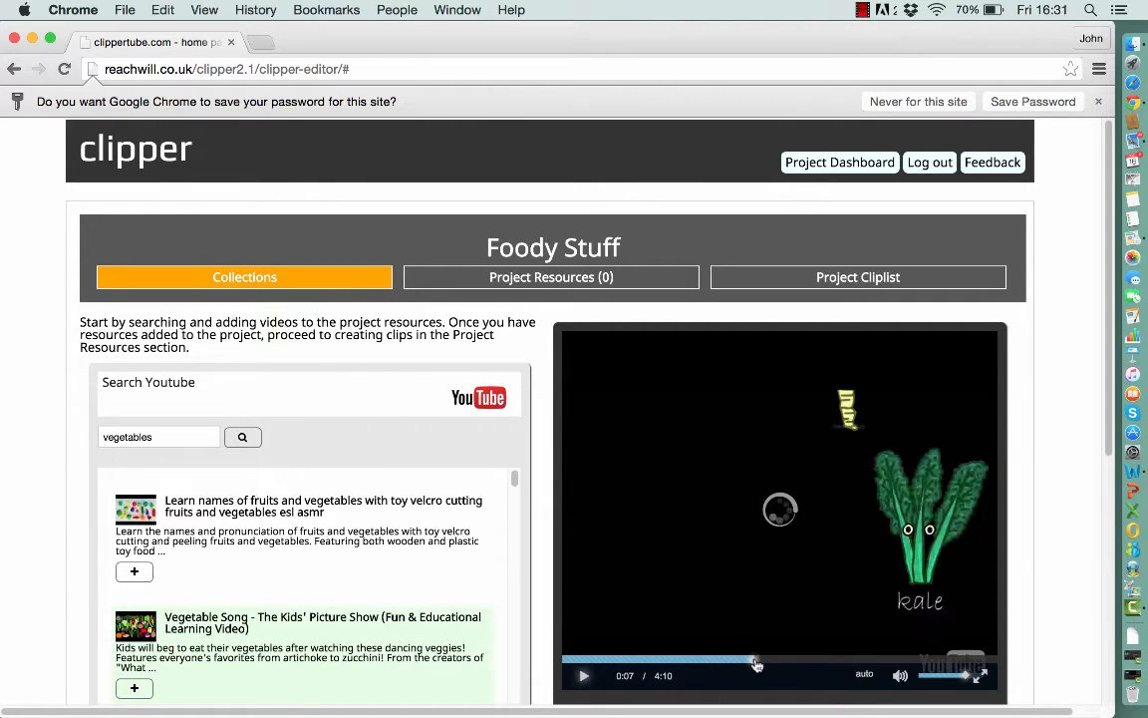
pyautogui.click(585, 676)
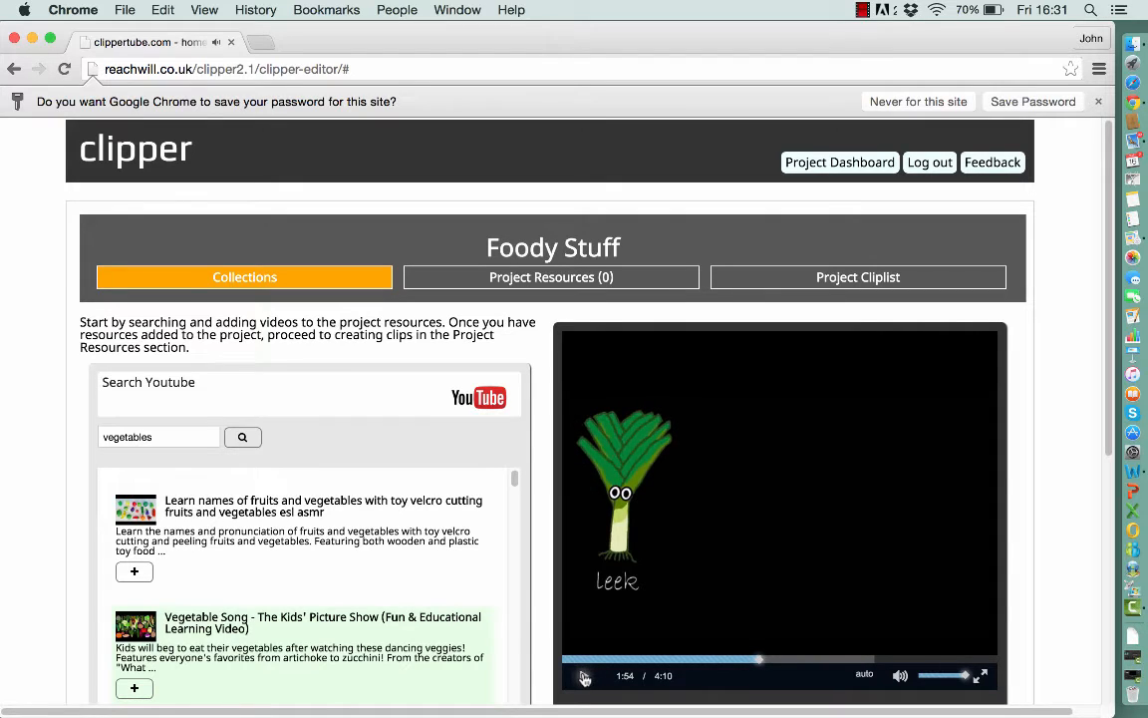
pyautogui.click(585, 676)
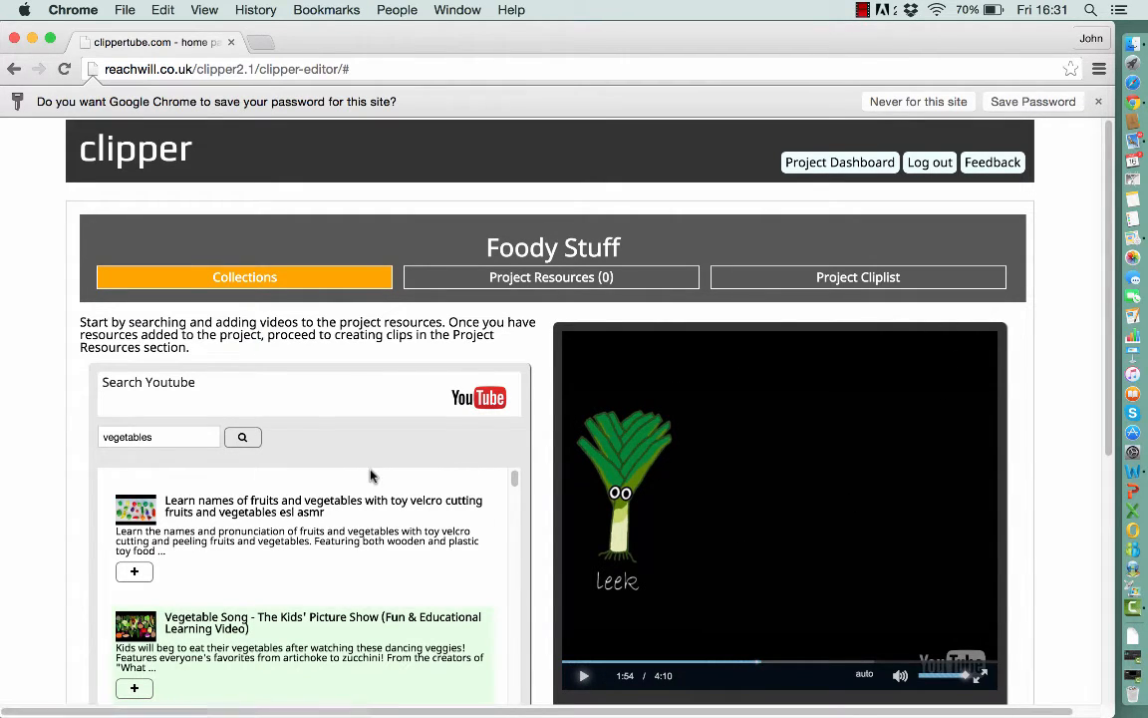
# Add the Vegetable Song video to the project and show the project resources
pyautogui.click(136, 689)
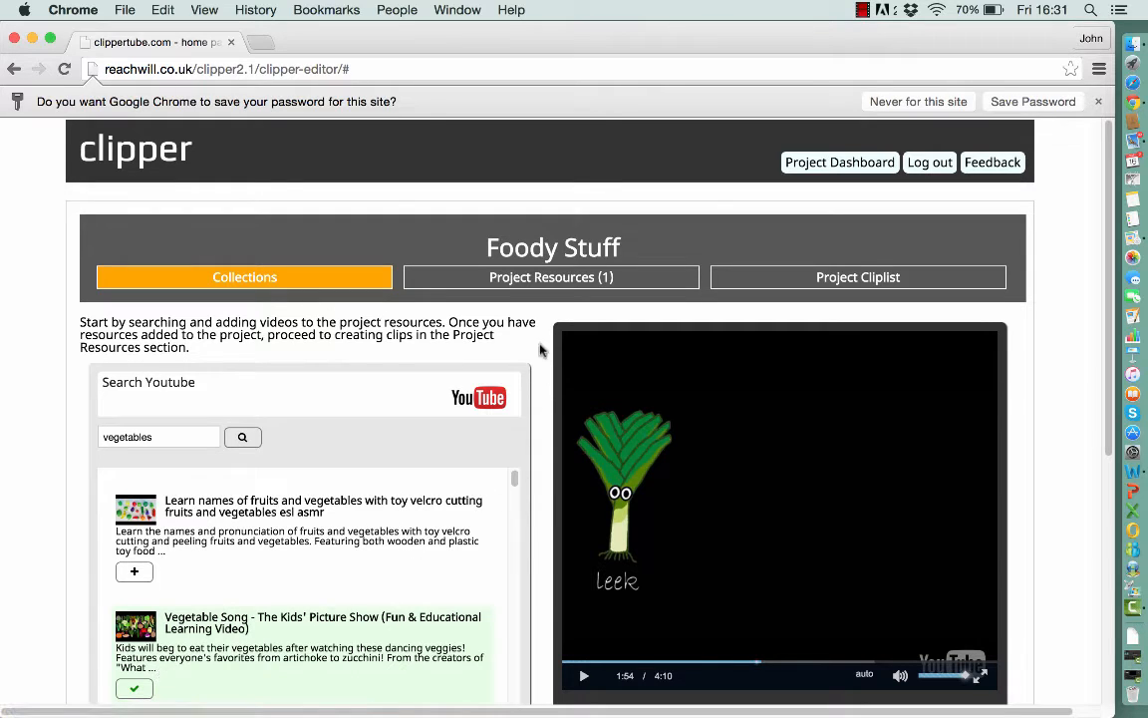
pyautogui.click(541, 280)
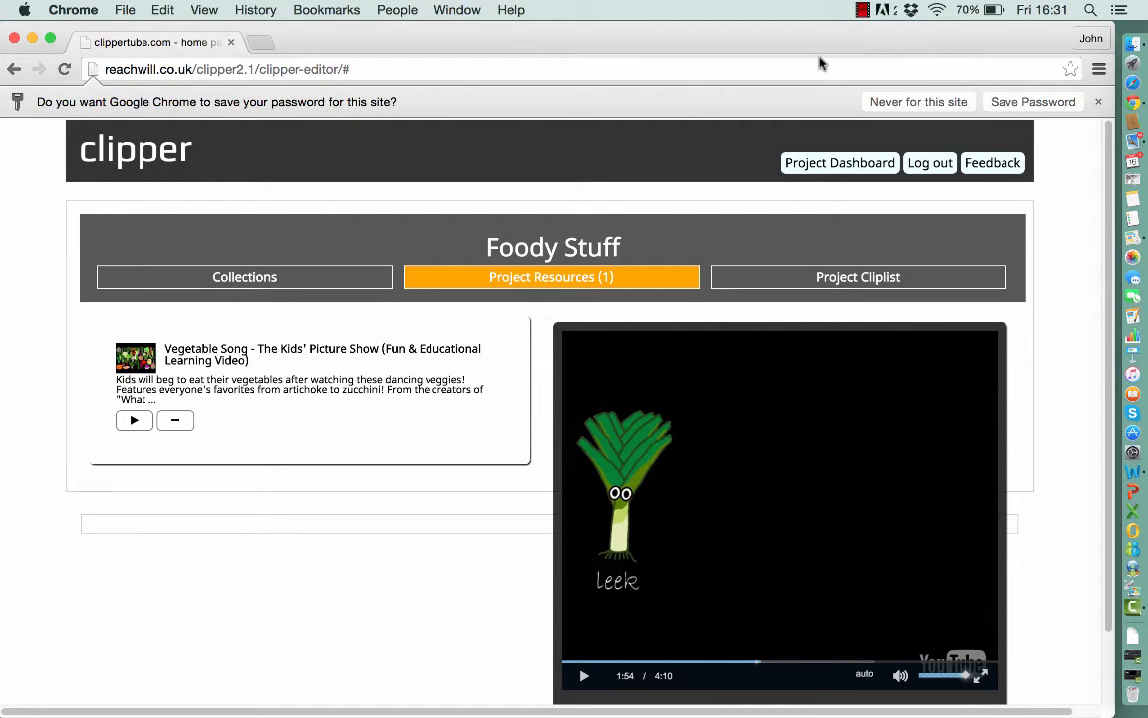
# Create a clip from the paused Vegetable Song video with its start at 00:01:55
pyautogui.moveTo(822, 45); pyautogui.dragTo(807, 43)
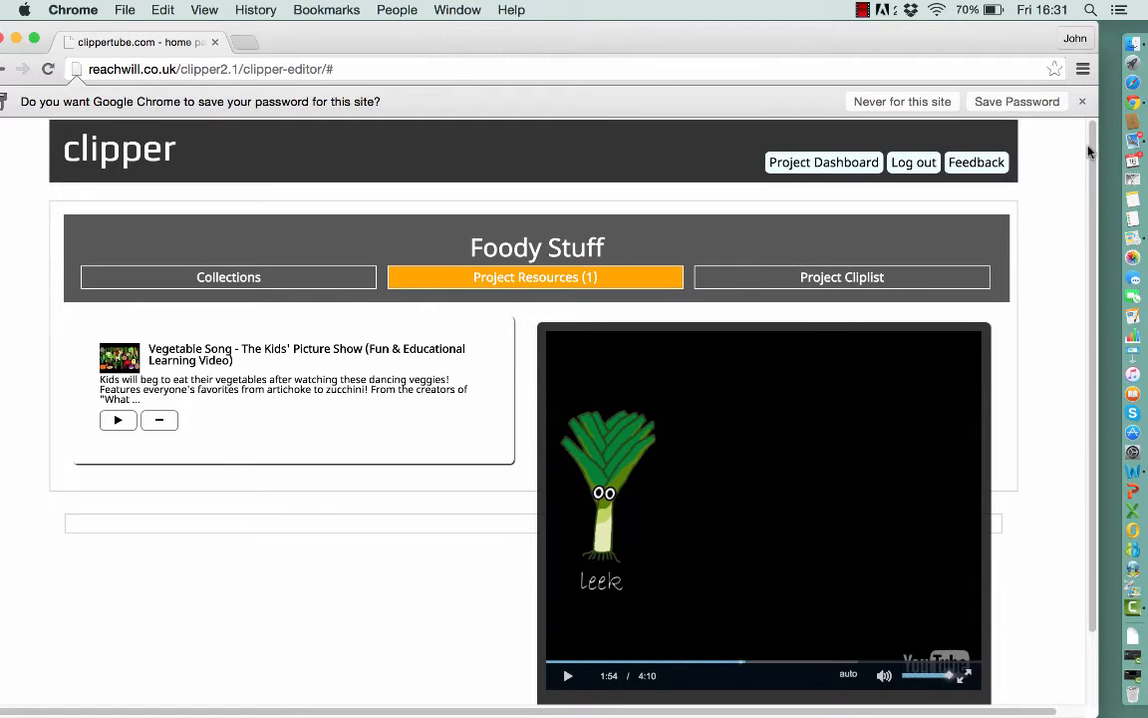
pyautogui.scroll(-1, 1093, 185)
pyautogui.moveTo(1093, 184); pyautogui.dragTo(1090, 238)
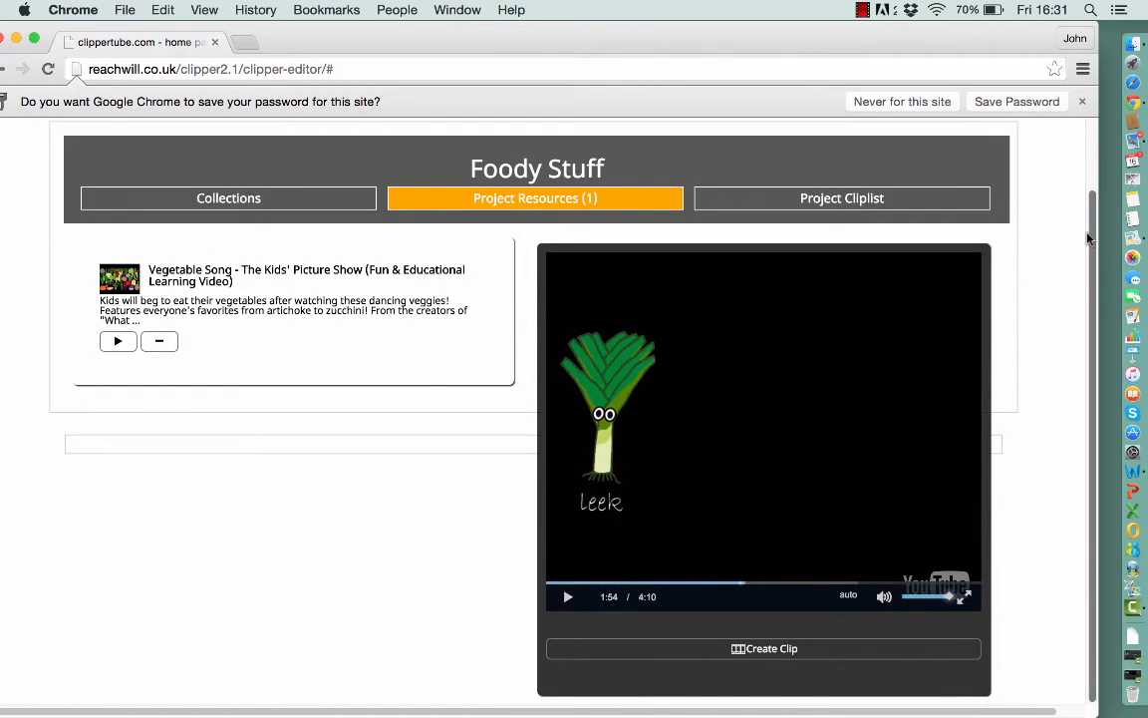
pyautogui.click(783, 649)
pyautogui.scroll(3, 820, 638)
pyautogui.scroll(-3, 820, 641)
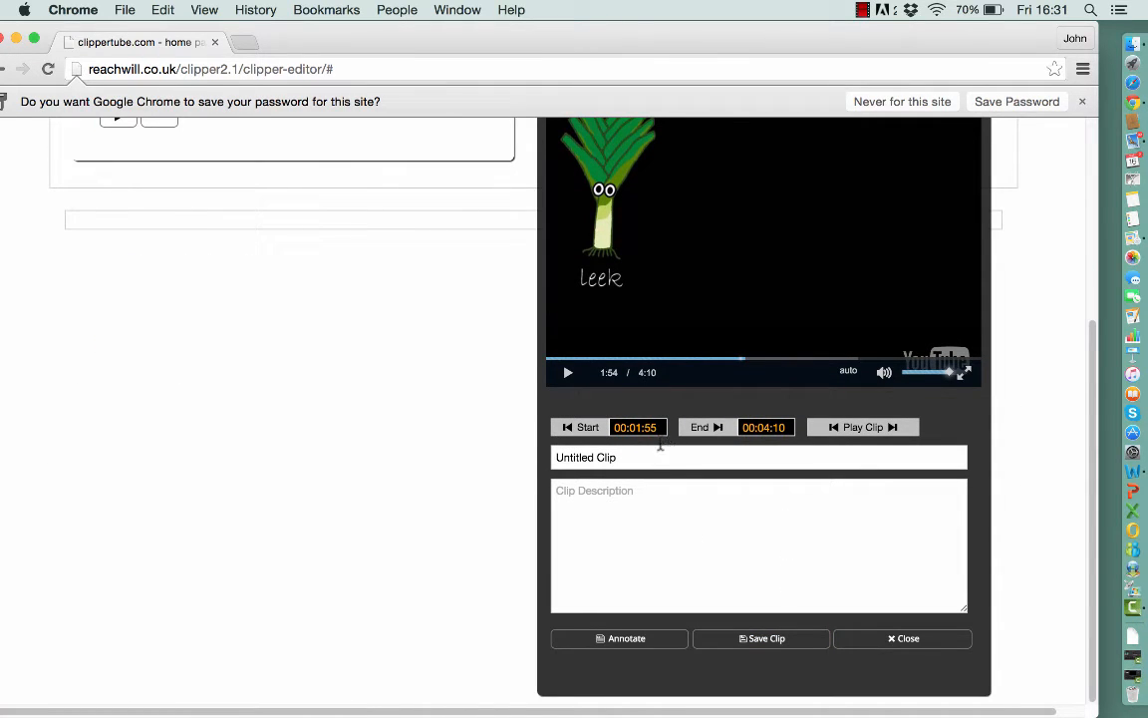
pyautogui.click(586, 428)
# Play the video until the mushroom appears, pause it and set the clip's end to 00:02:03
pyautogui.click(568, 374)
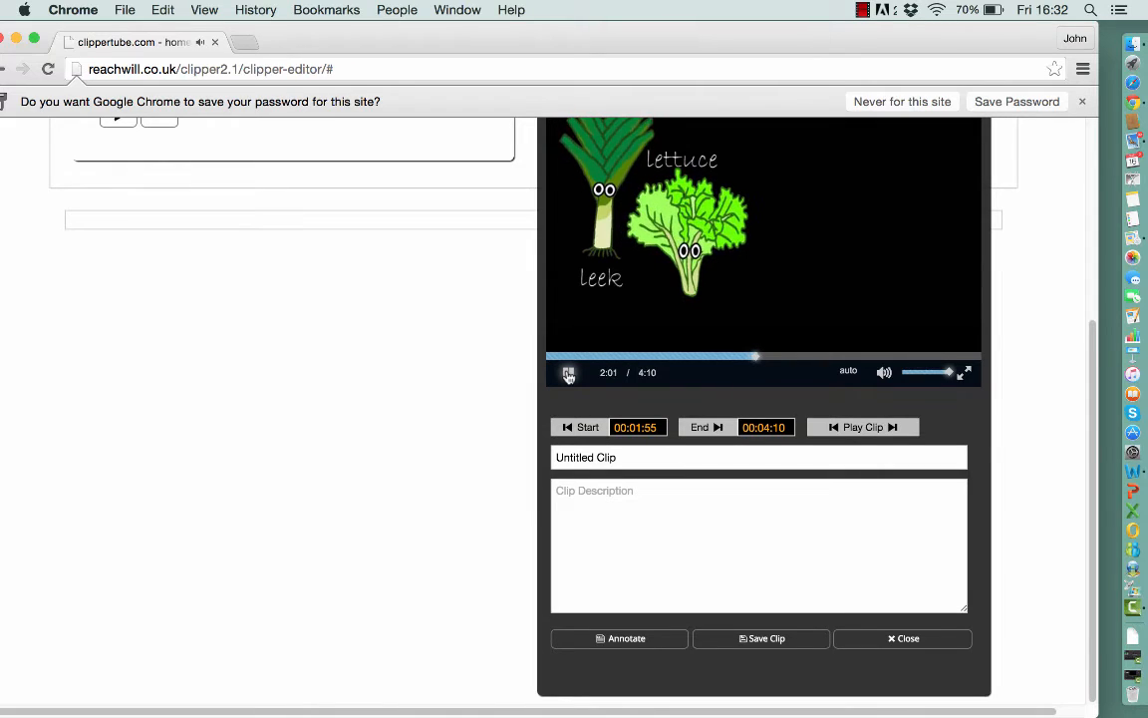
pyautogui.click(568, 374)
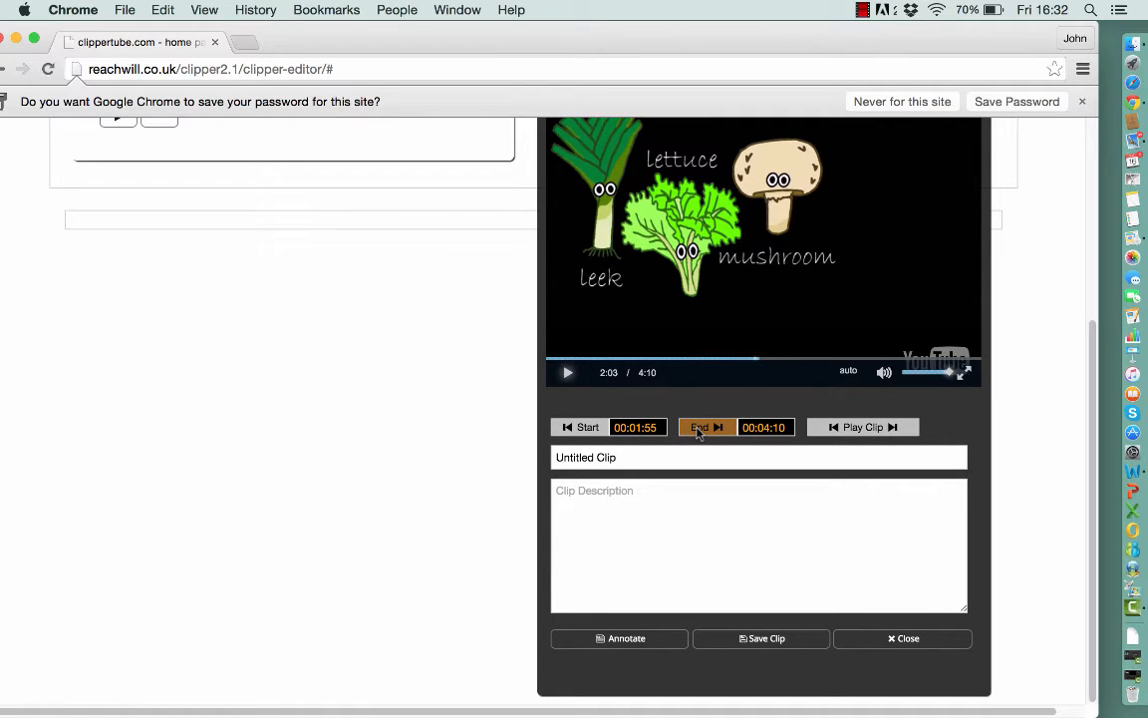
pyautogui.click(699, 427)
# Title the clip "Leek, lettuce and mushroom"
pyautogui.click(643, 459)
pyautogui.moveTo(629, 457); pyautogui.dragTo(552, 456)
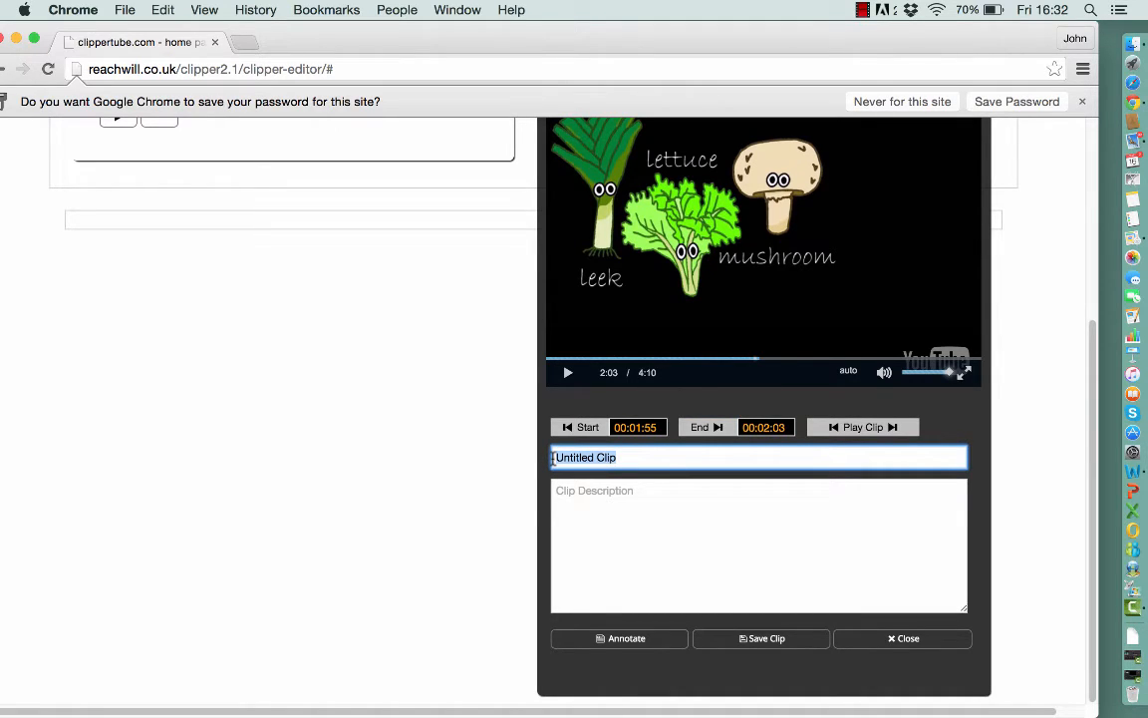
pyautogui.write('Leek,')
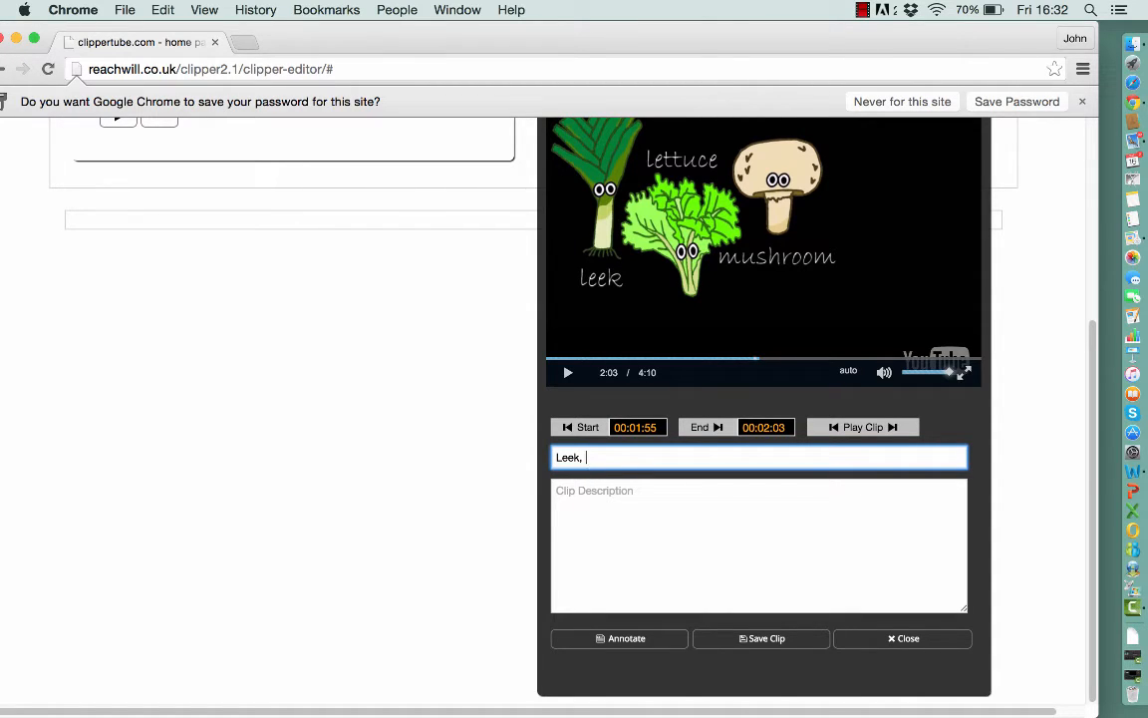
pyautogui.write(' lettuce and mushroom')
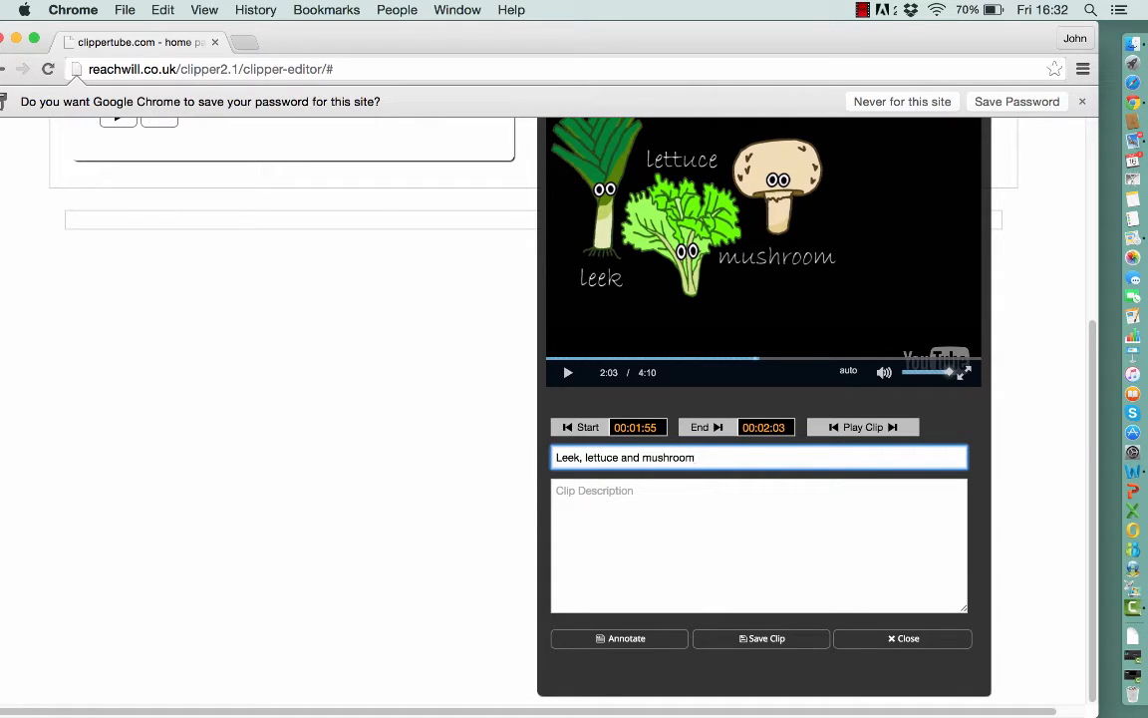
# Enter "Add any text I want" as the clip description
pyautogui.click(570, 491)
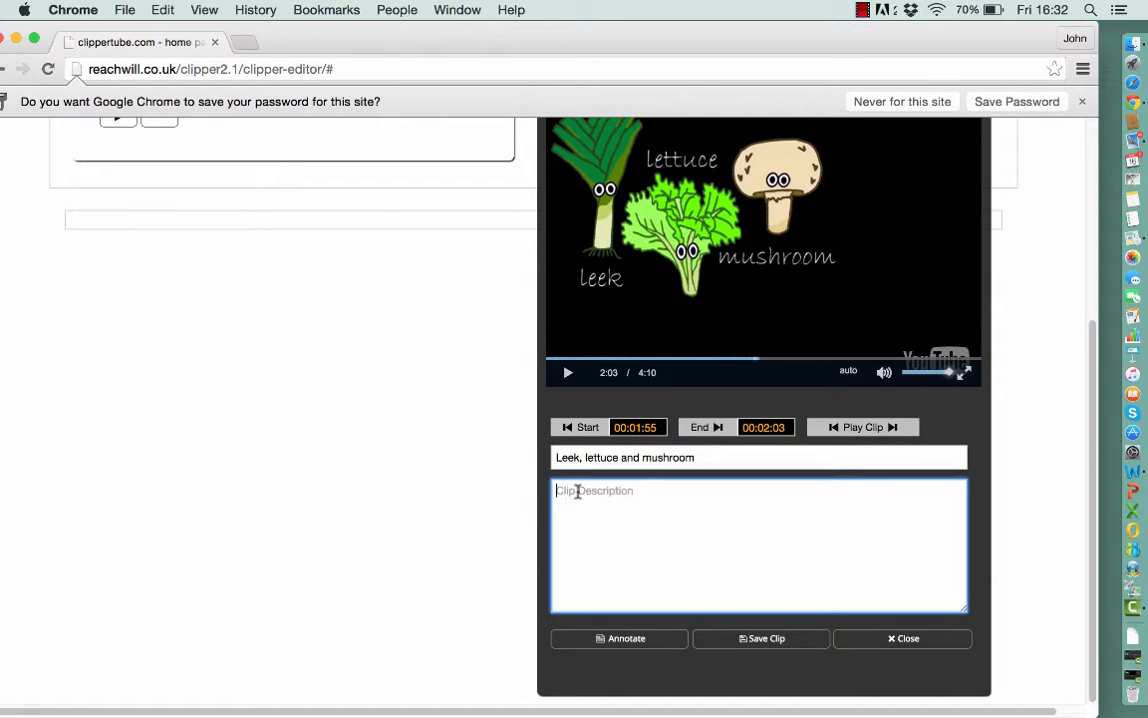
pyautogui.write('Add any test I want')
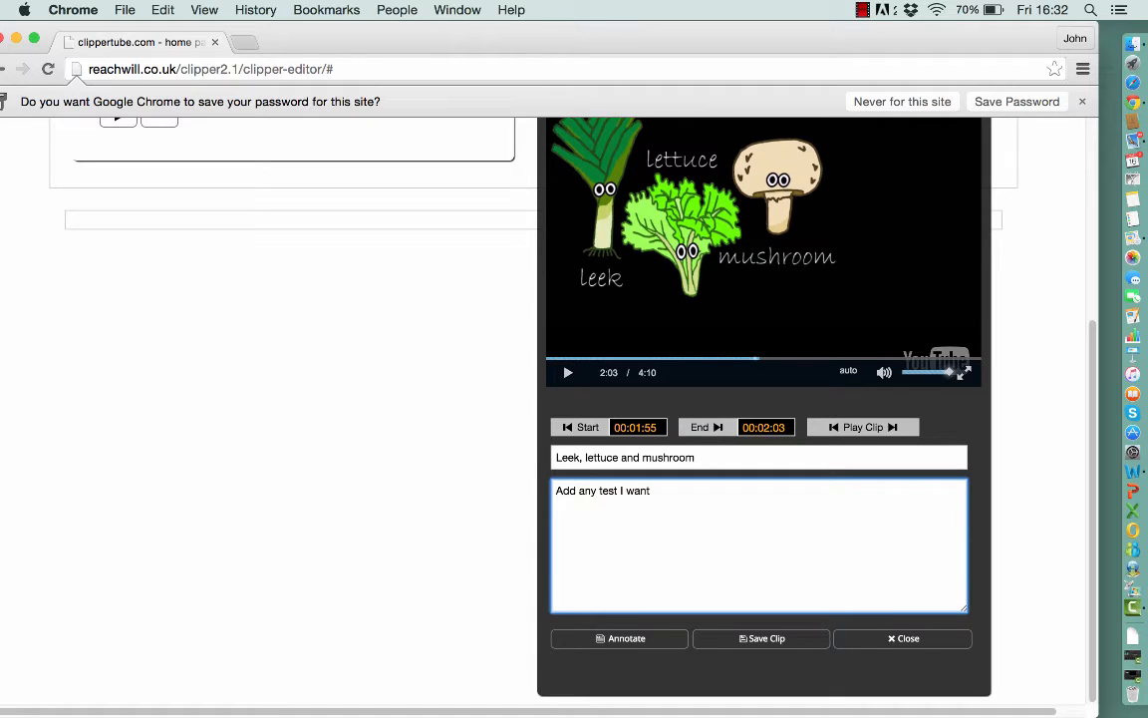
pyautogui.doubleClick(607, 490)
pyautogui.write('text')
pyautogui.click(673, 493)
# Save the leek, lettuce and mushroom clip and play it back
pyautogui.click(764, 641)
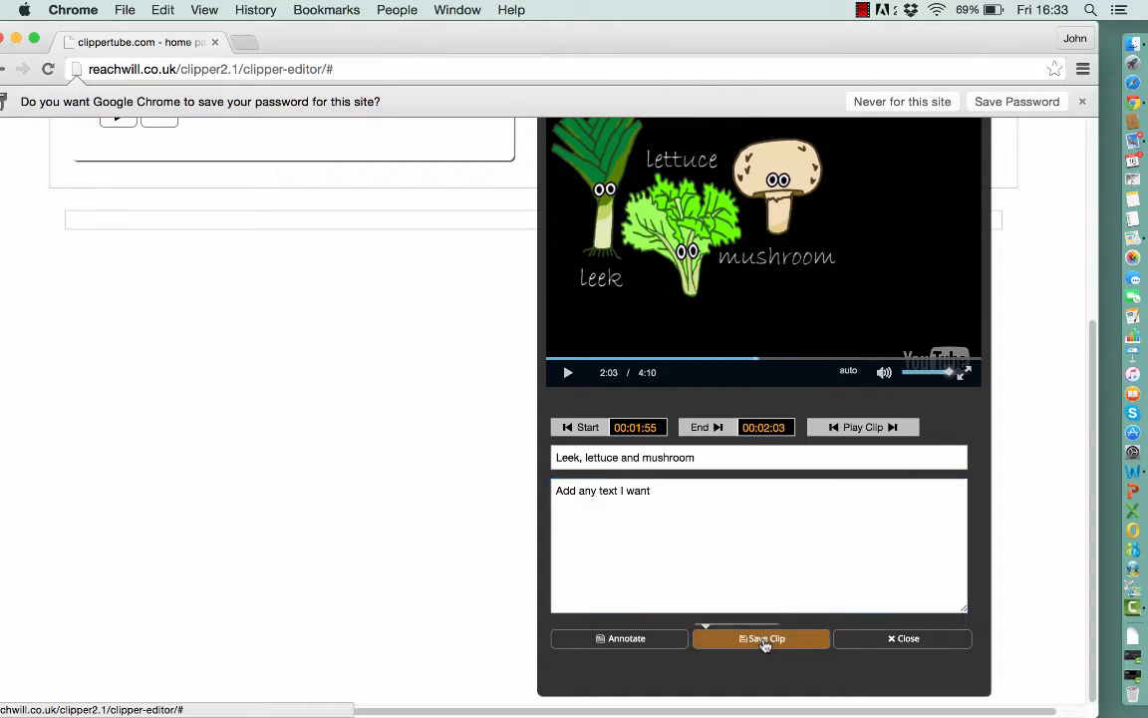
pyautogui.click(859, 427)
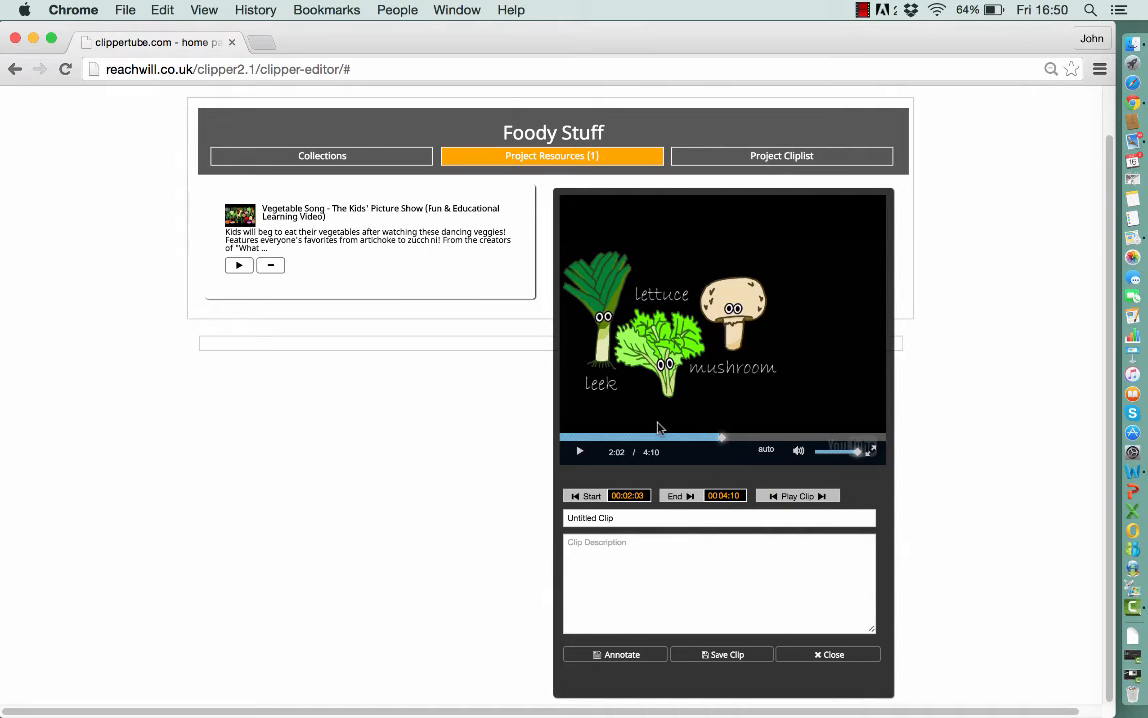
# Move the video to about 2:43, where the radish appears, and title the new clip "Radish"
pyautogui.click(773, 441)
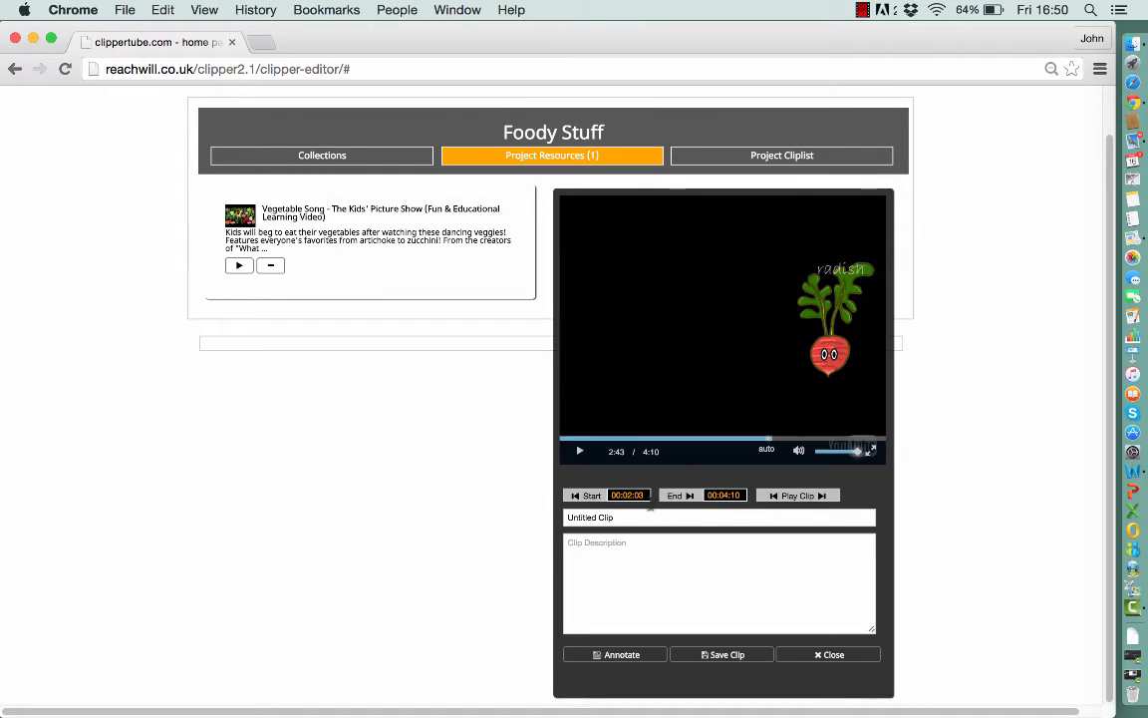
pyautogui.click(640, 516)
pyautogui.moveTo(640, 516); pyautogui.dragTo(551, 515)
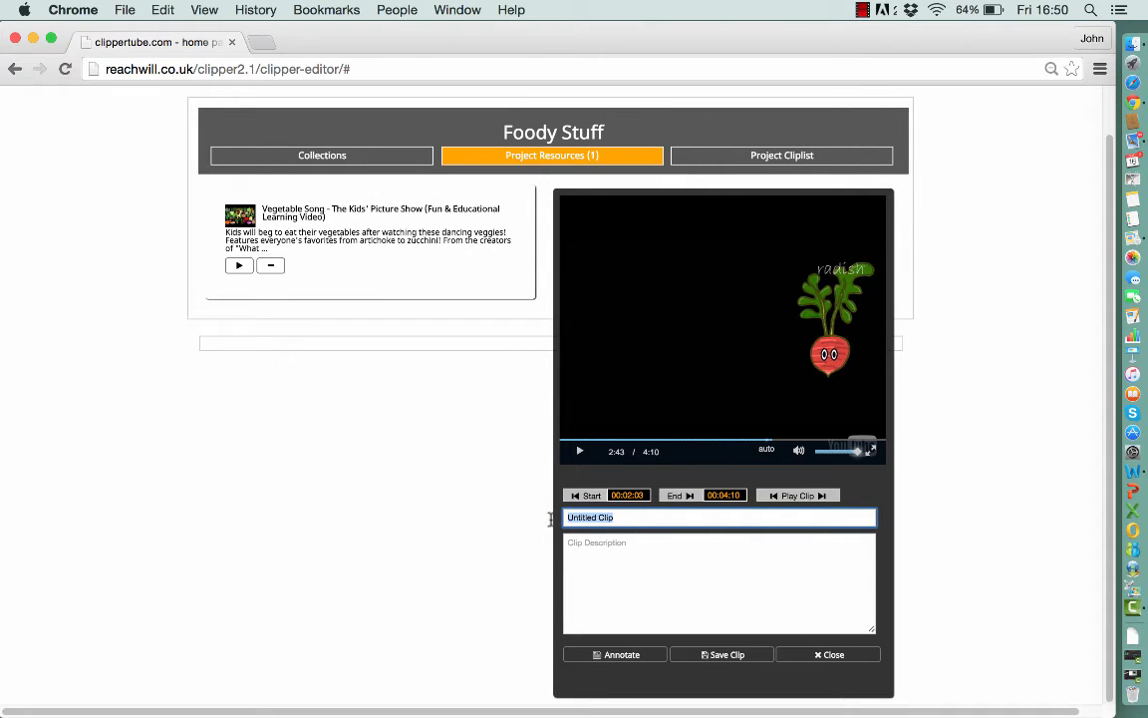
pyautogui.write('Radish')
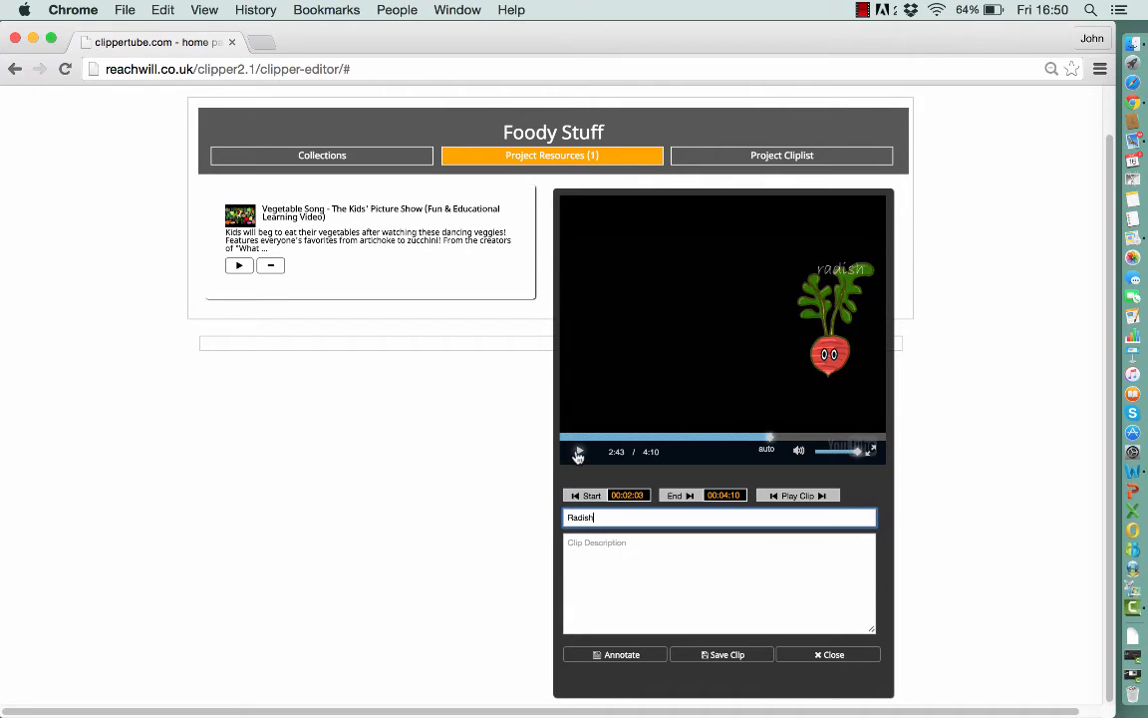
# Set the Radish clip's start to 00:02:44 and play the video on to 2:53, pausing at the rhubarb and scallion
pyautogui.click(588, 495)
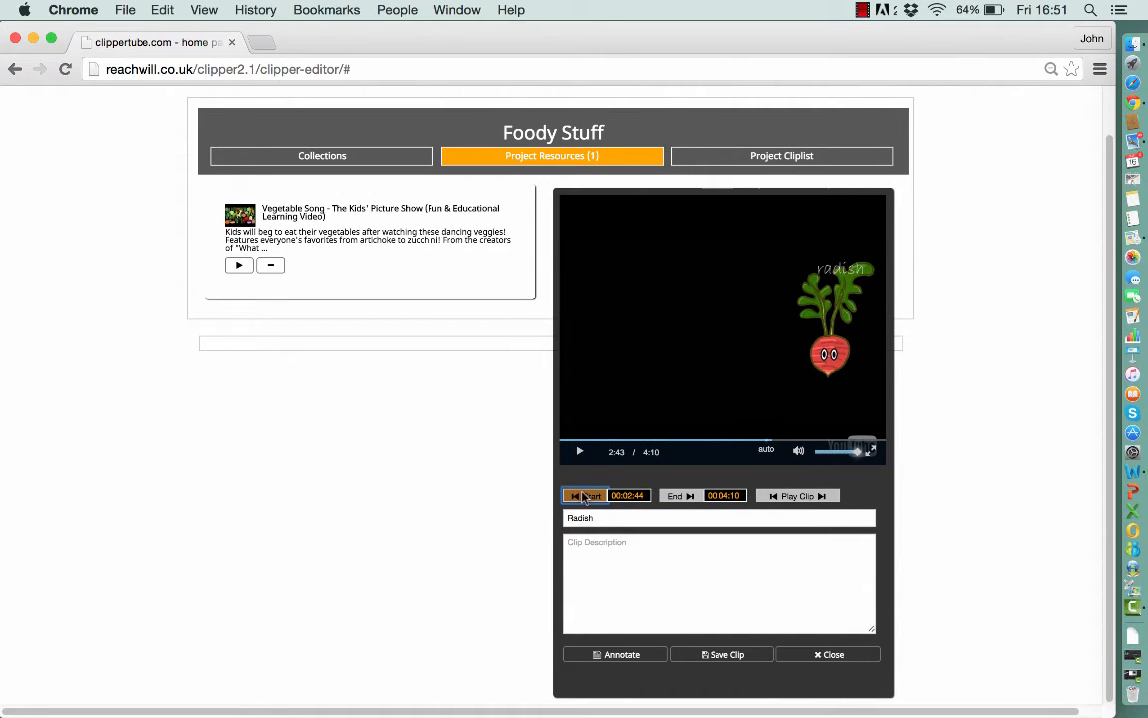
pyautogui.click(579, 451)
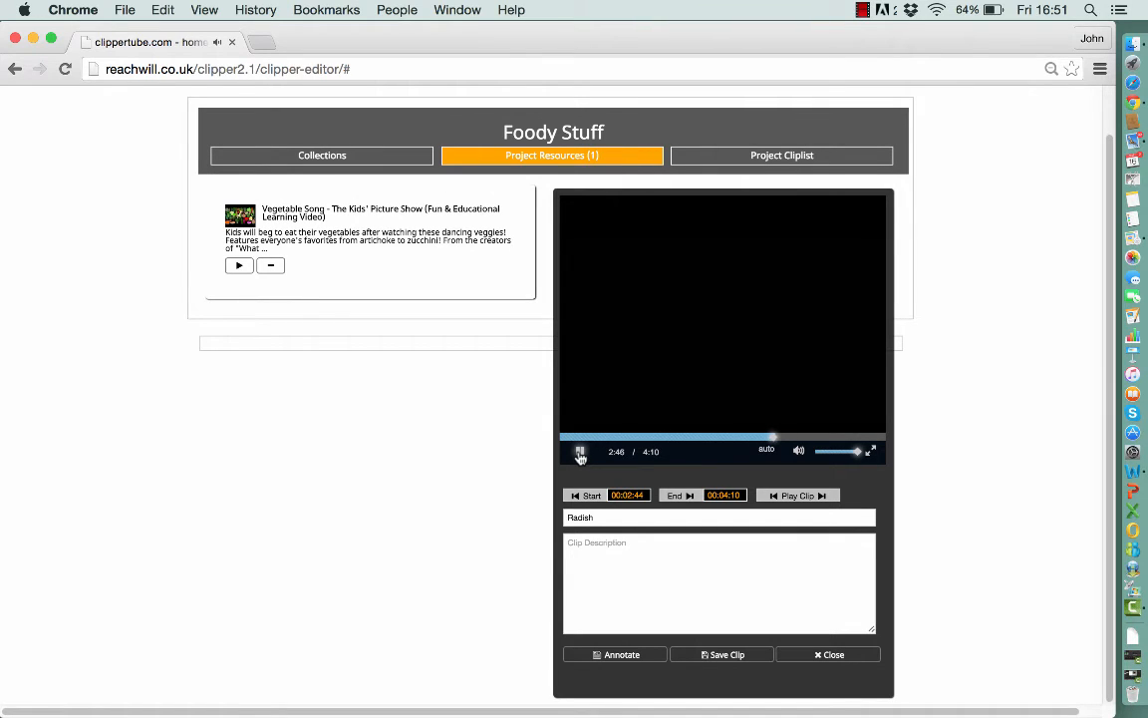
pyautogui.click(641, 419)
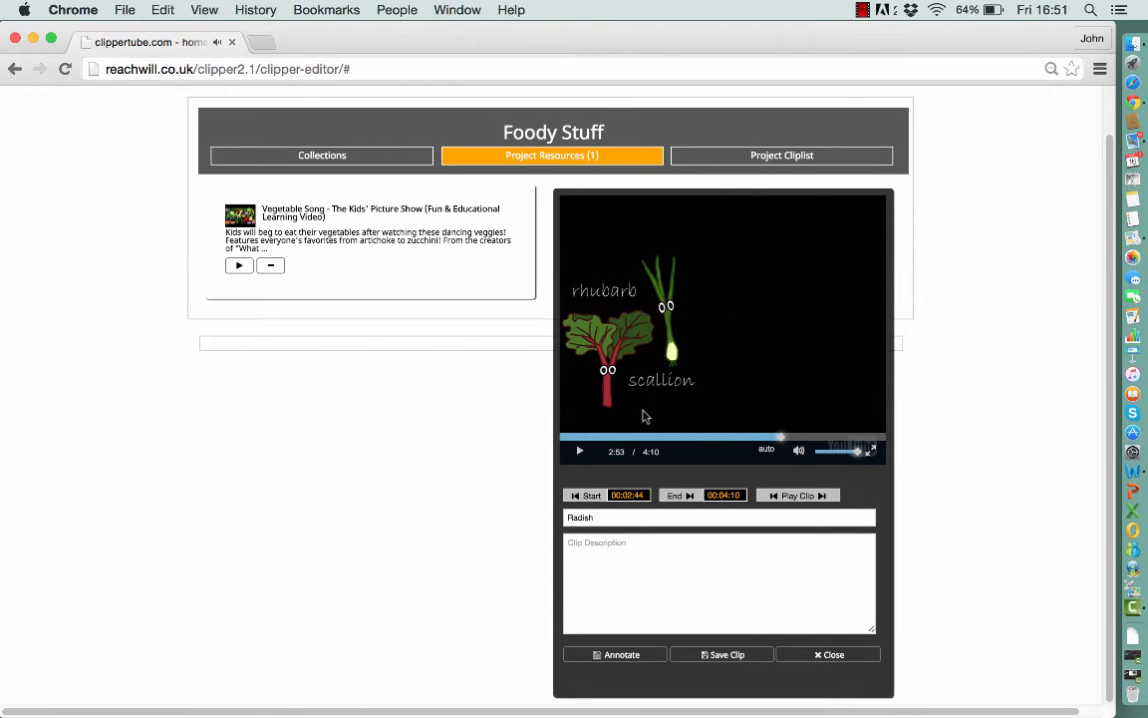
# Extend the clip title to "Radish, rhubarb and scallion"
pyautogui.click(628, 515)
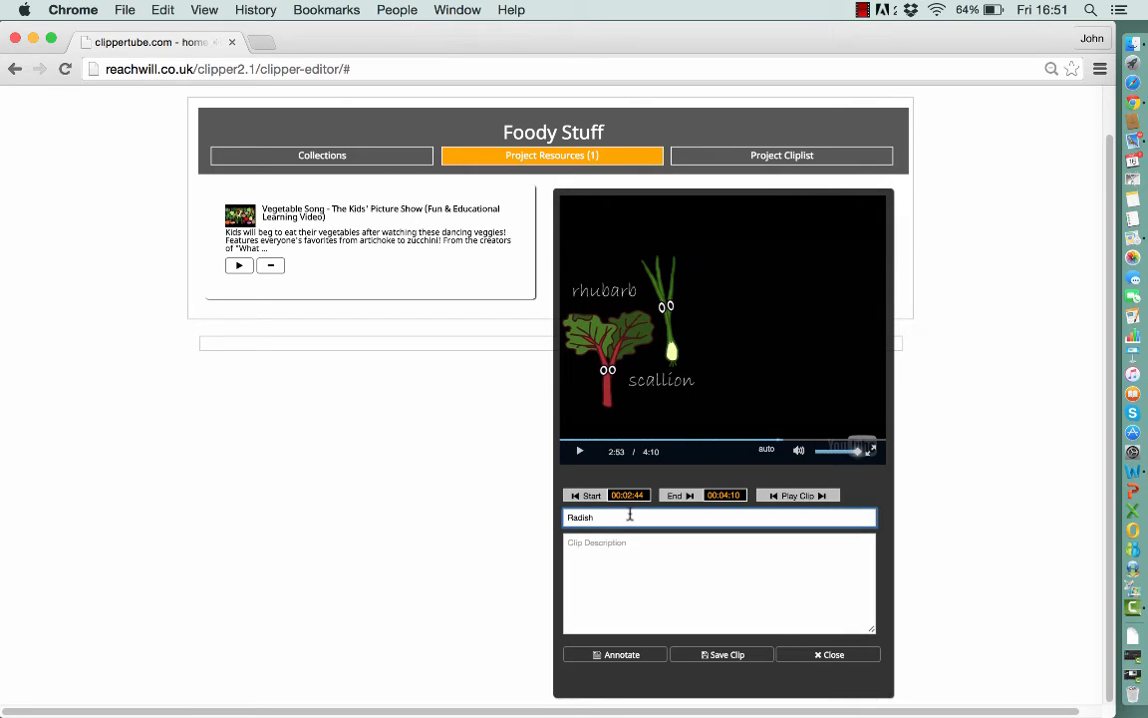
pyautogui.write(', rhubrarb')
pyautogui.press('BackSpace')
pyautogui.write('and scallion')
# Enter "More about vegetables" as the clip description, save the clip and close the clip editor
pyautogui.click(612, 547)
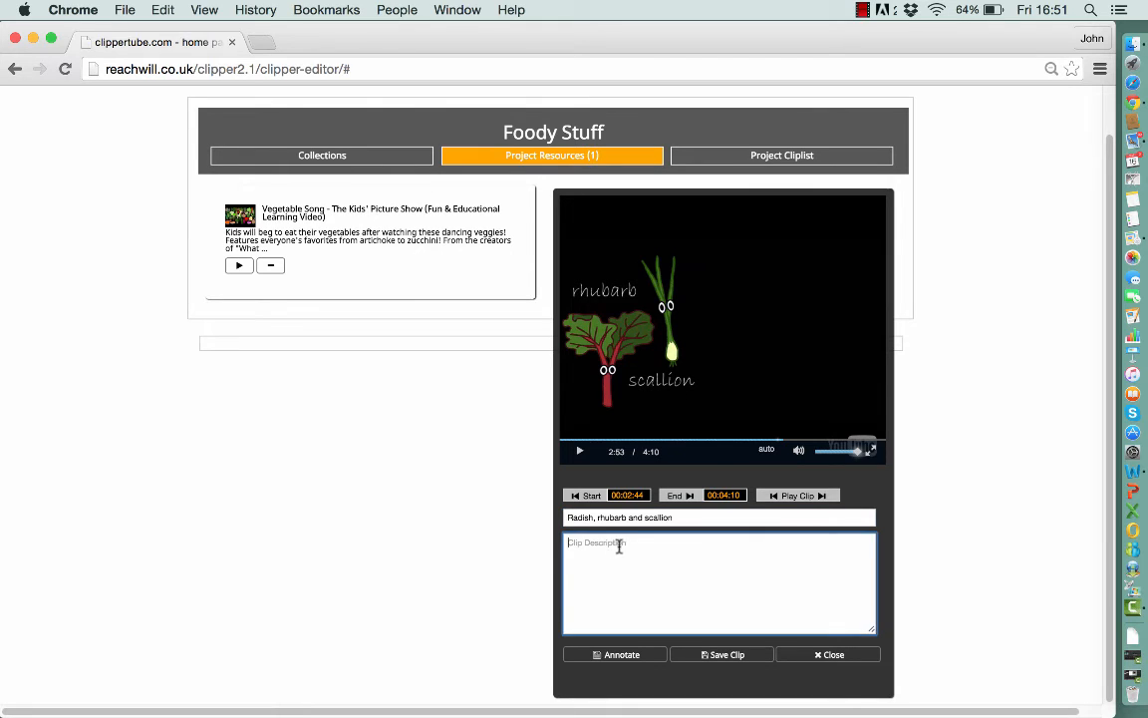
pyautogui.write('More about vegetables')
pyautogui.click(714, 655)
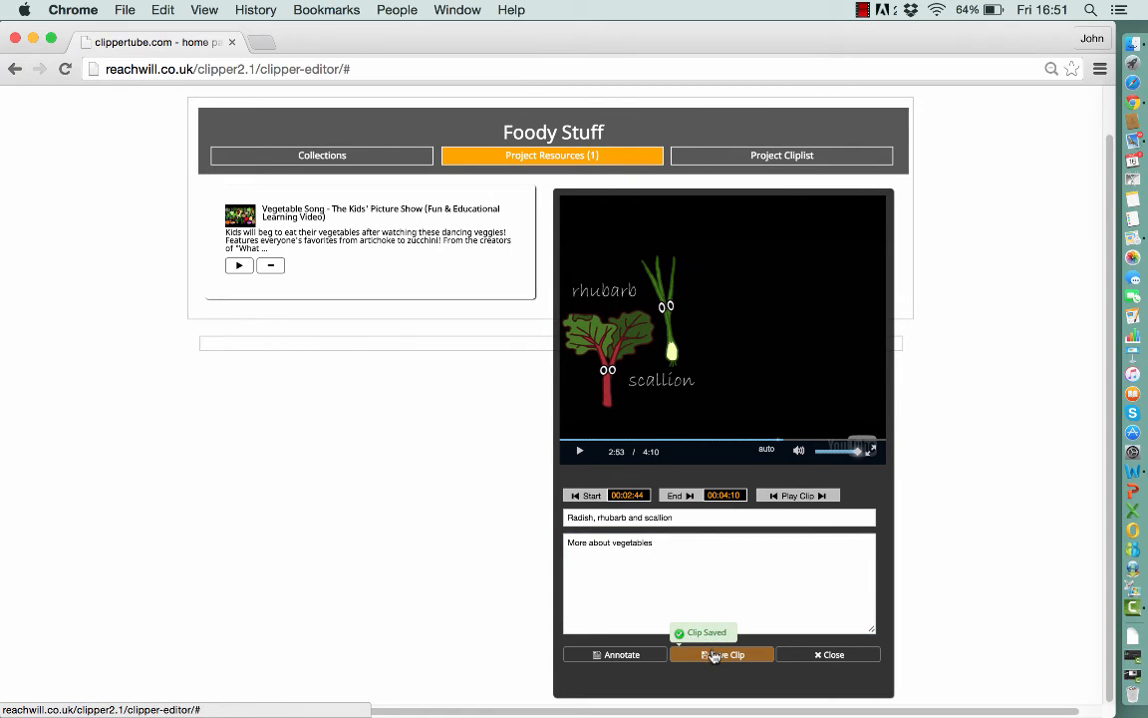
pyautogui.click(817, 655)
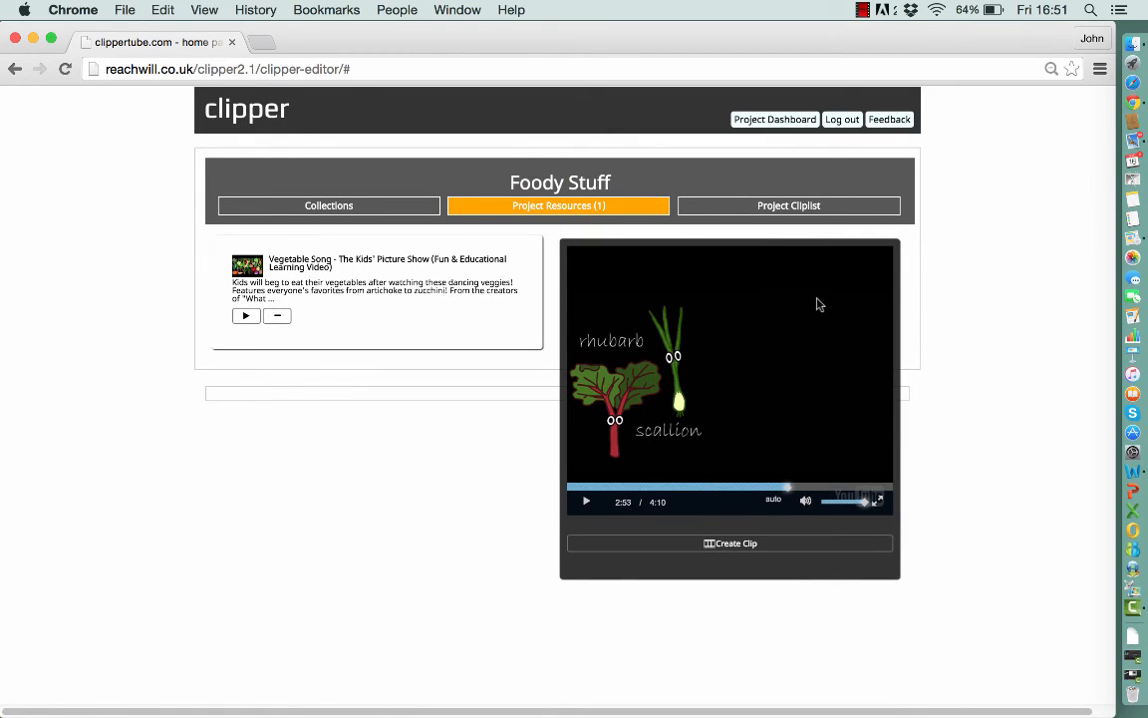
# Check the saved clips in the project cliplist and return to the project resources
pyautogui.click(794, 207)
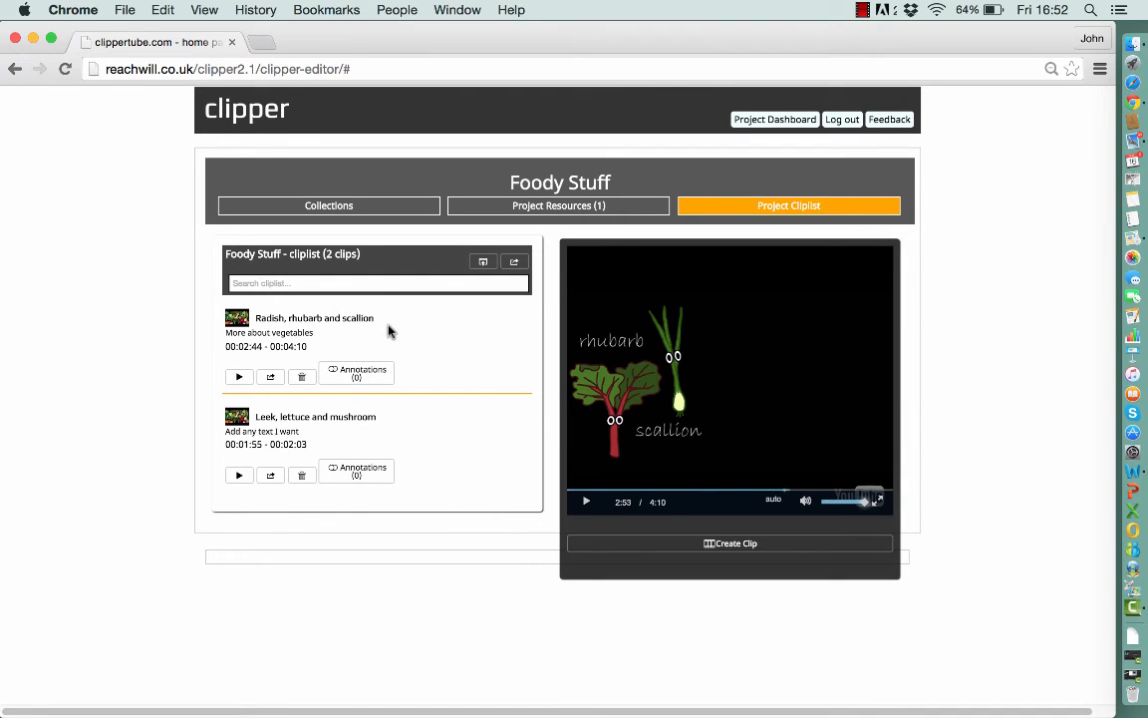
pyautogui.click(516, 209)
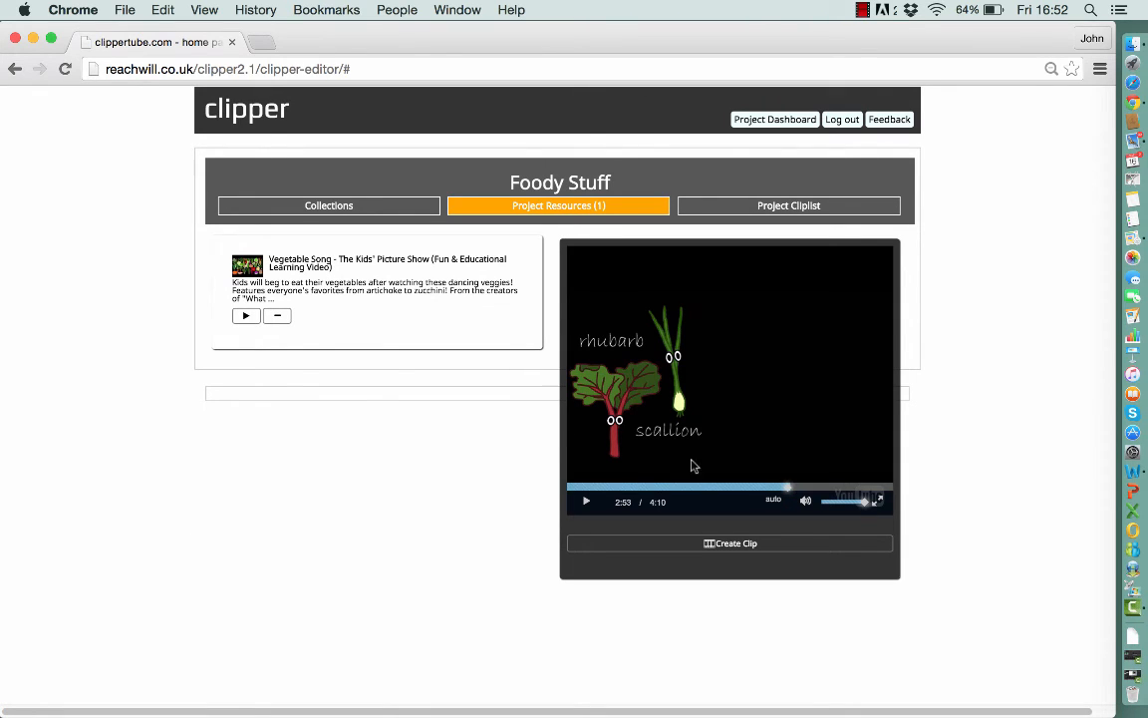
# Create a new clip from the vegetable video with its start at 00:03:30, where the zucchini appears
pyautogui.click(838, 488)
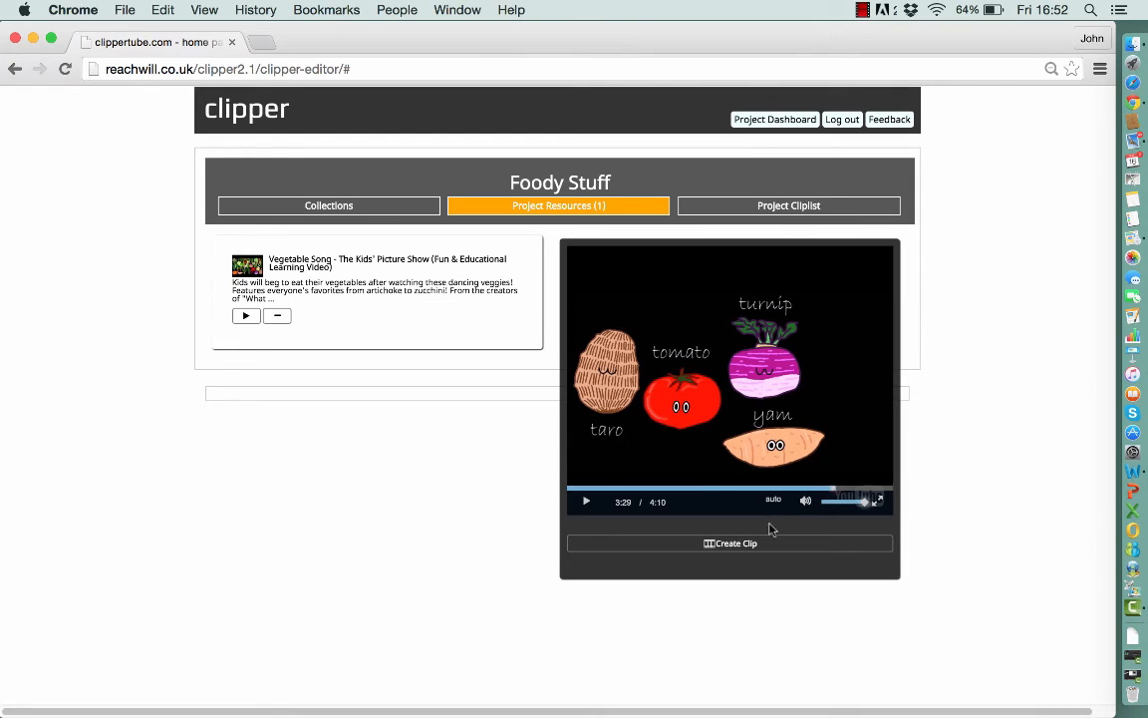
pyautogui.click(741, 544)
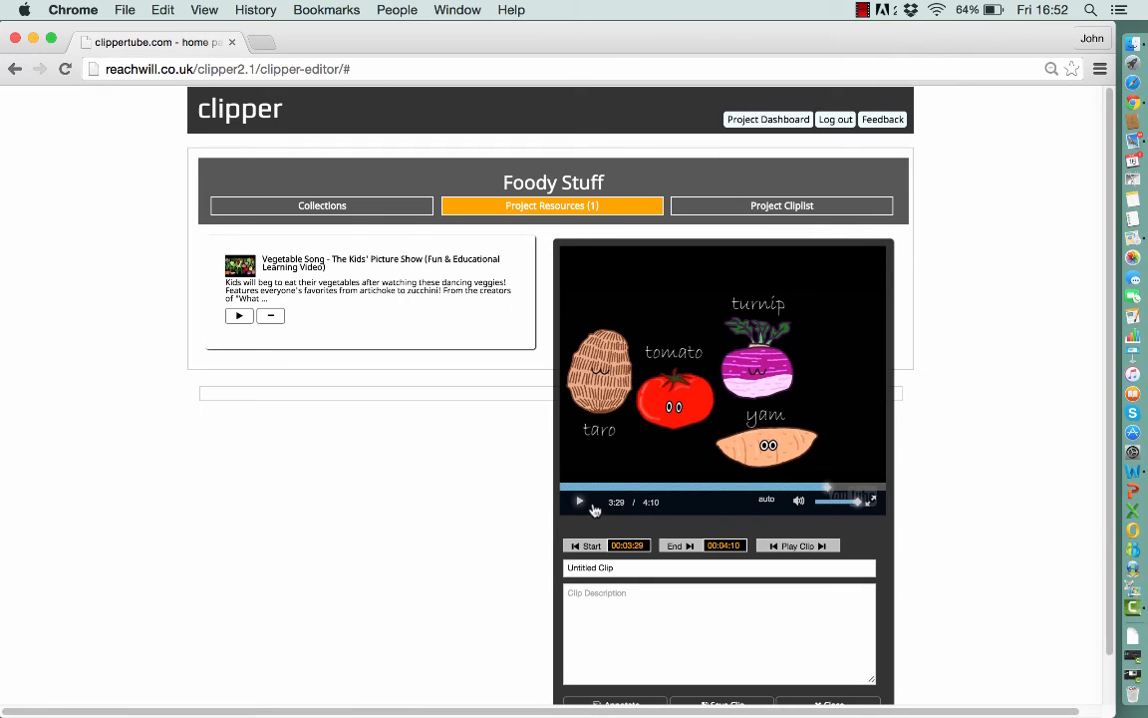
pyautogui.click(584, 505)
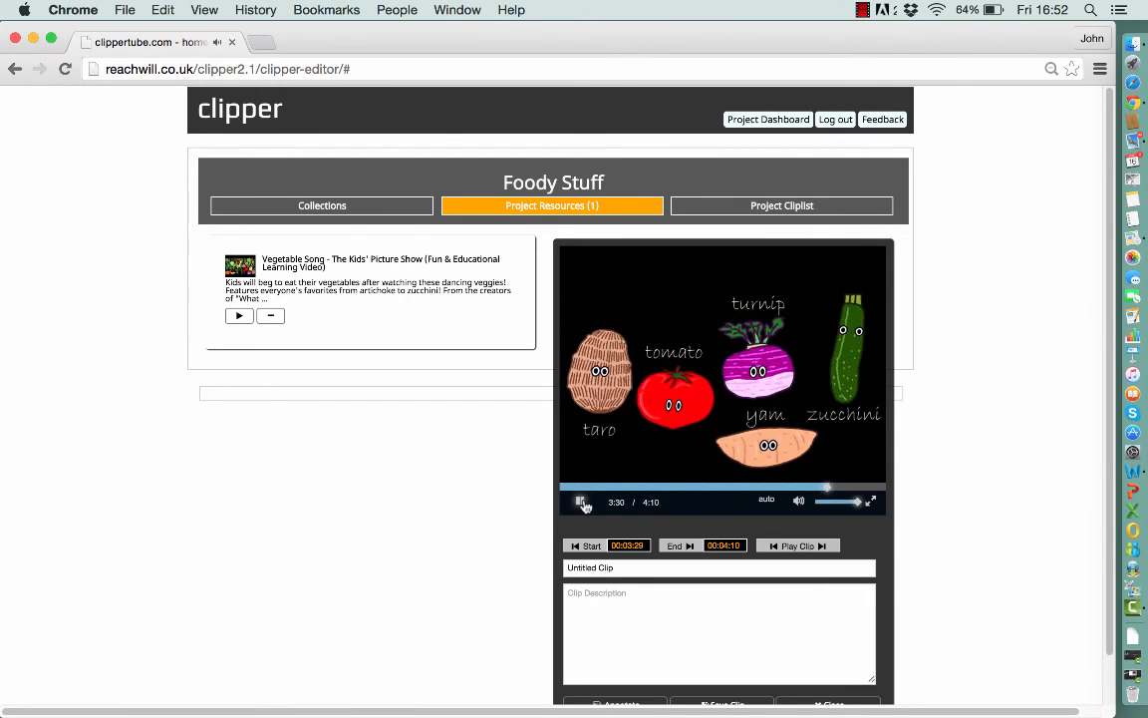
pyautogui.click(582, 503)
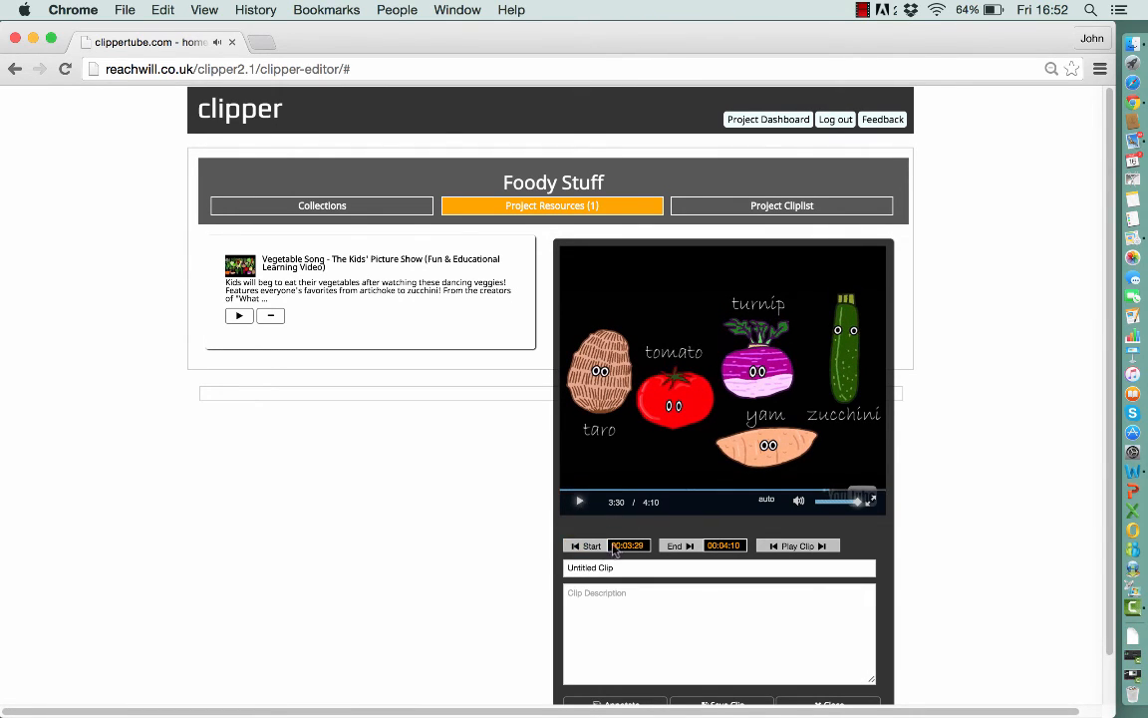
pyautogui.click(588, 546)
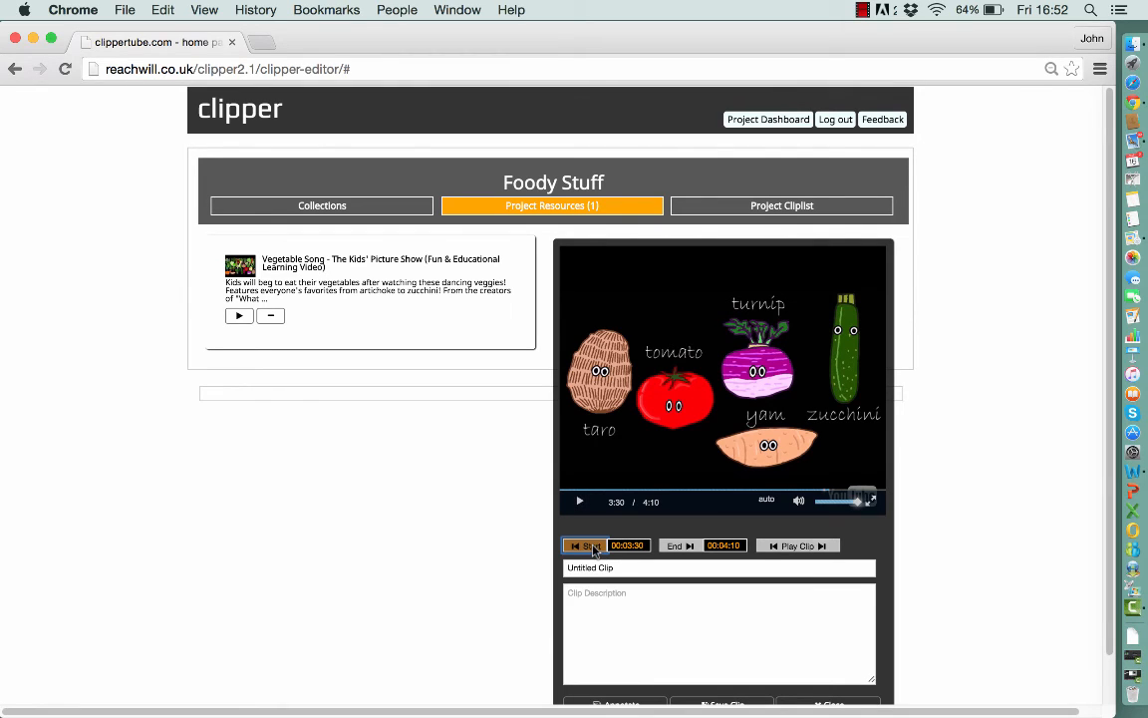
# Title the new clip "Zucchini" and play the video on to 3:34
pyautogui.click(624, 567)
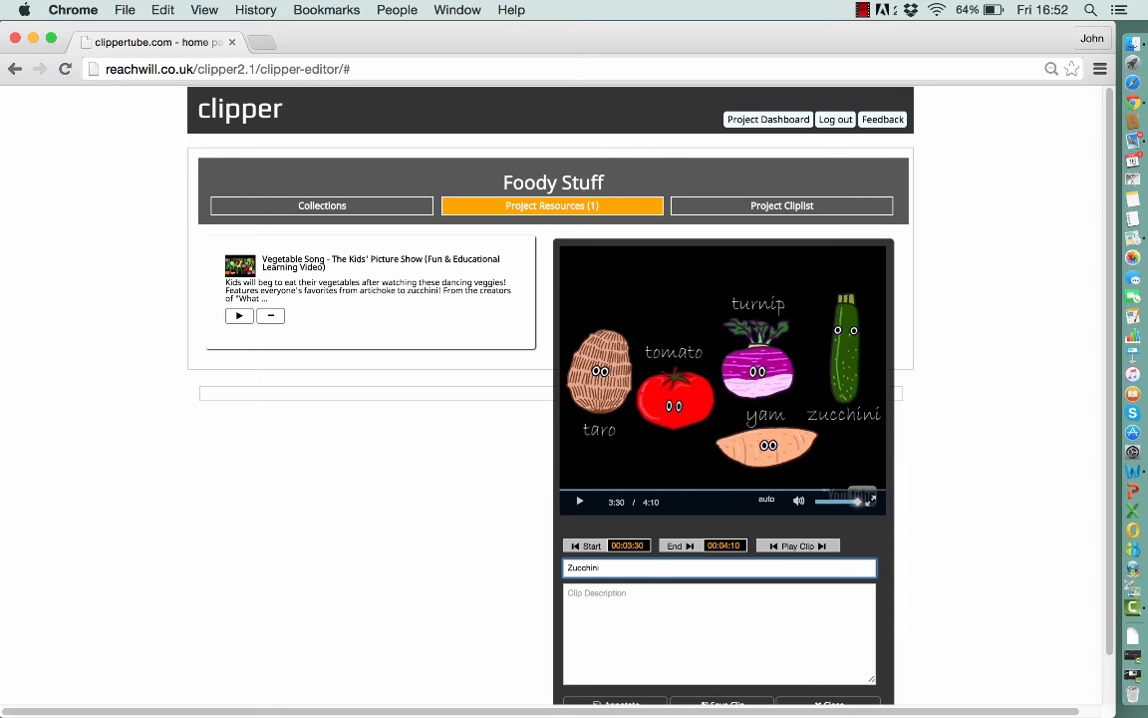
pyautogui.click(580, 502)
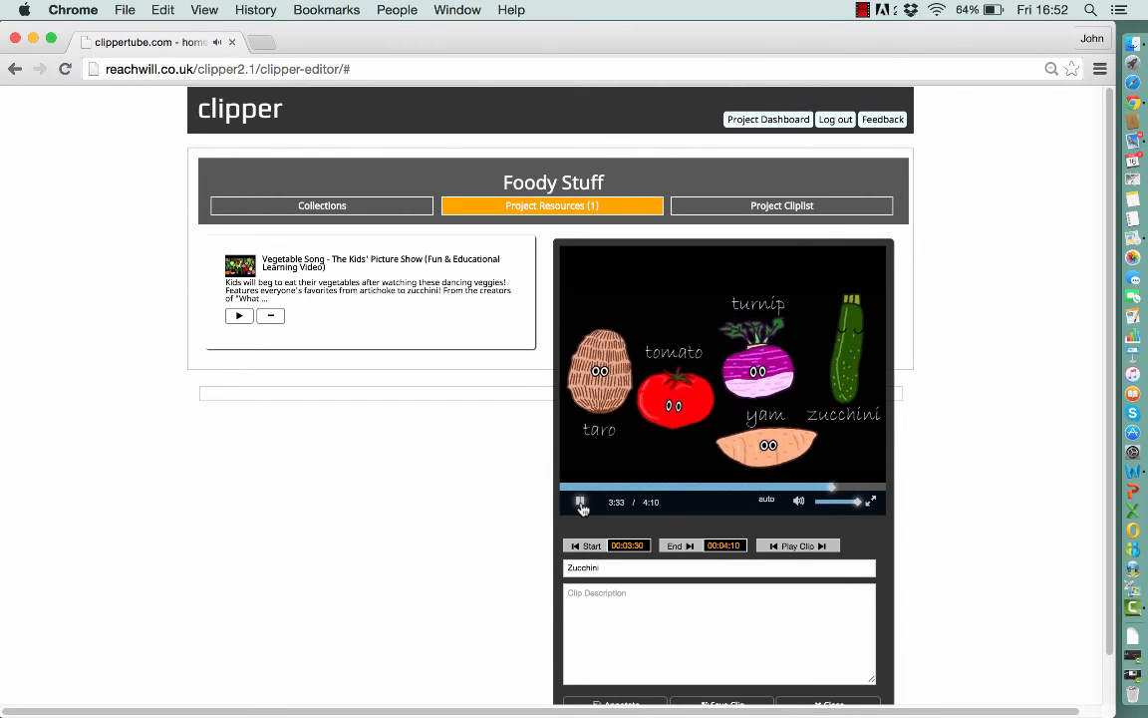
pyautogui.click(581, 502)
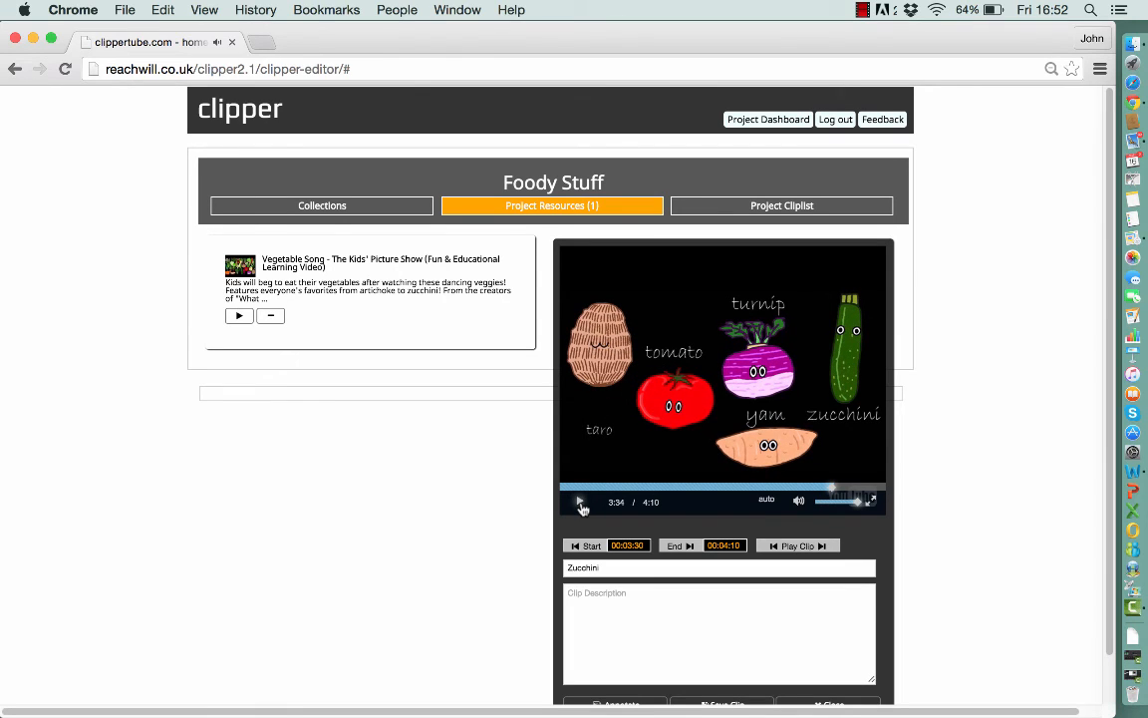
# Enter "More about vegetables here" as the Zucchini clip's description and save the clip
pyautogui.click(609, 590)
pyautogui.write('More about vegetables here')
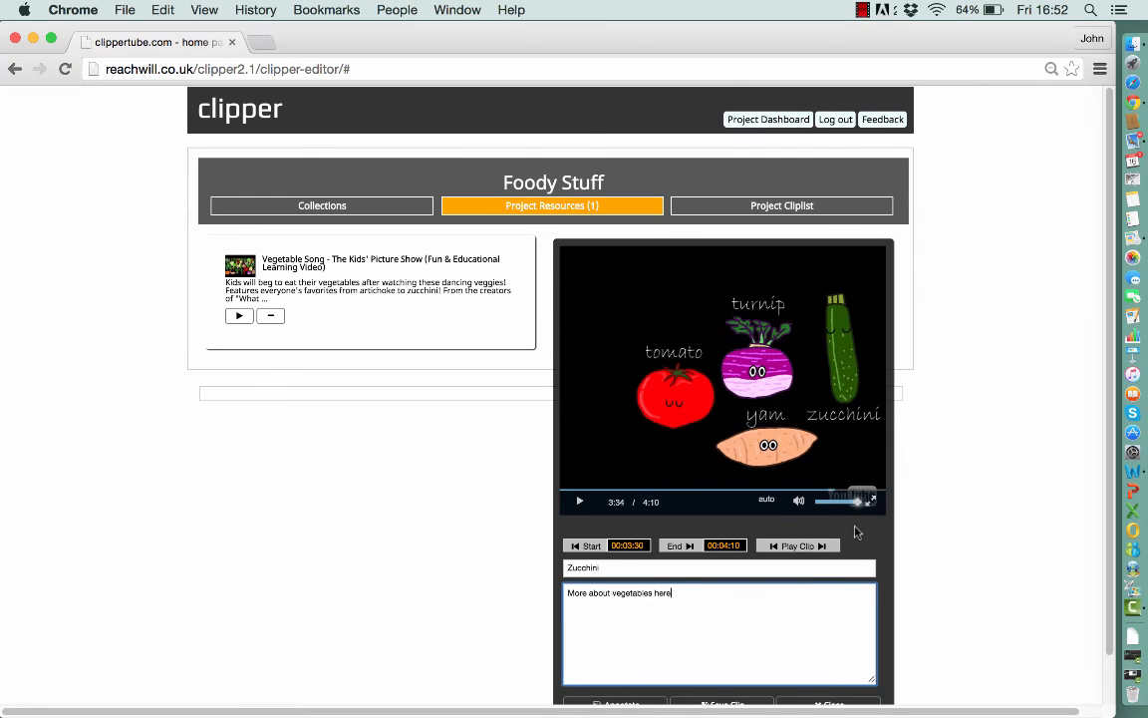
pyautogui.scroll(-2, 777, 478)
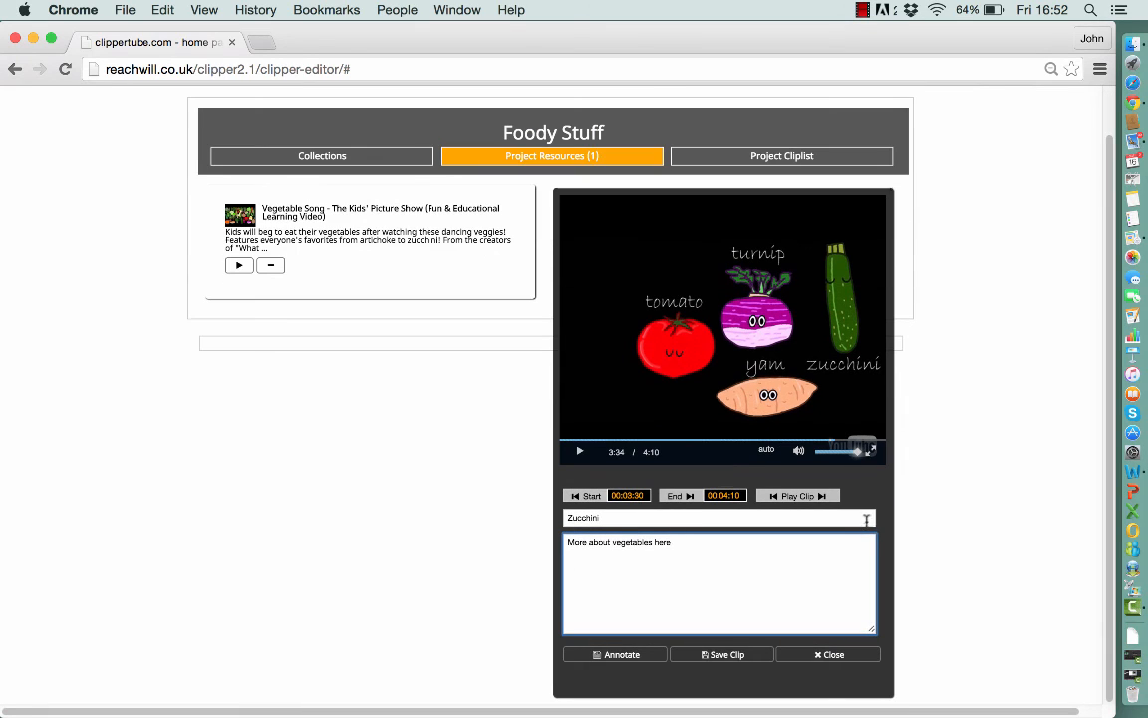
pyautogui.click(738, 656)
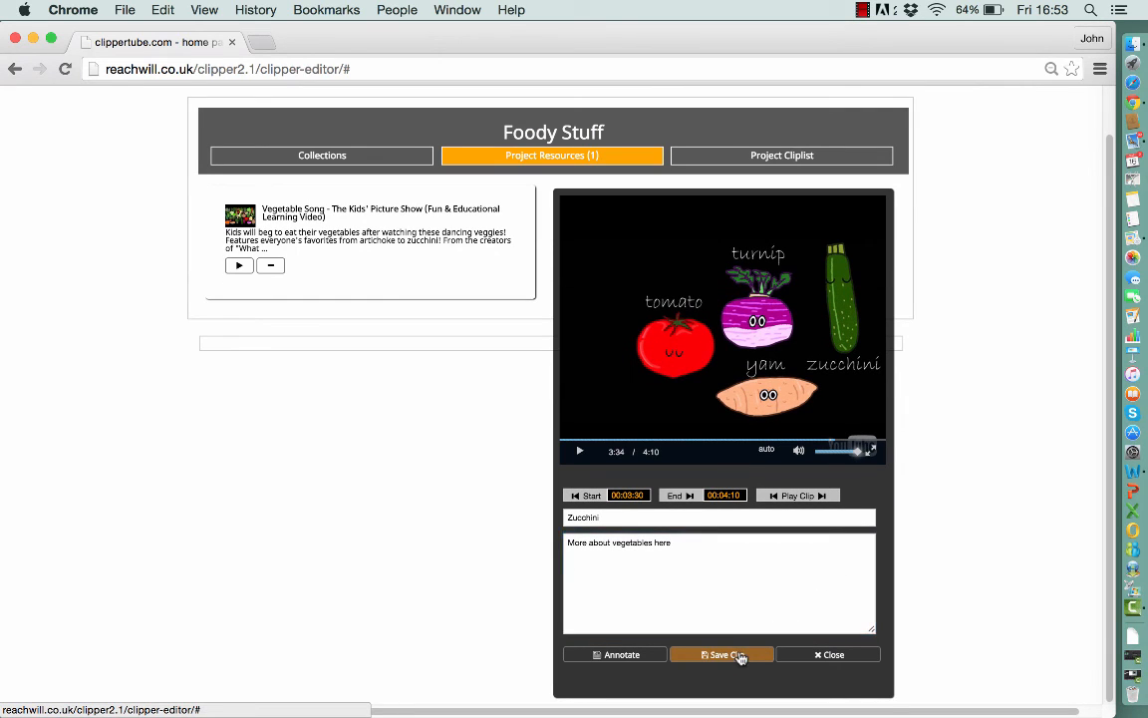
# Play back the leek, lettuce and mushroom clip and the radish, rhubarb and scallion clip from the project cliplist
pyautogui.click(815, 159)
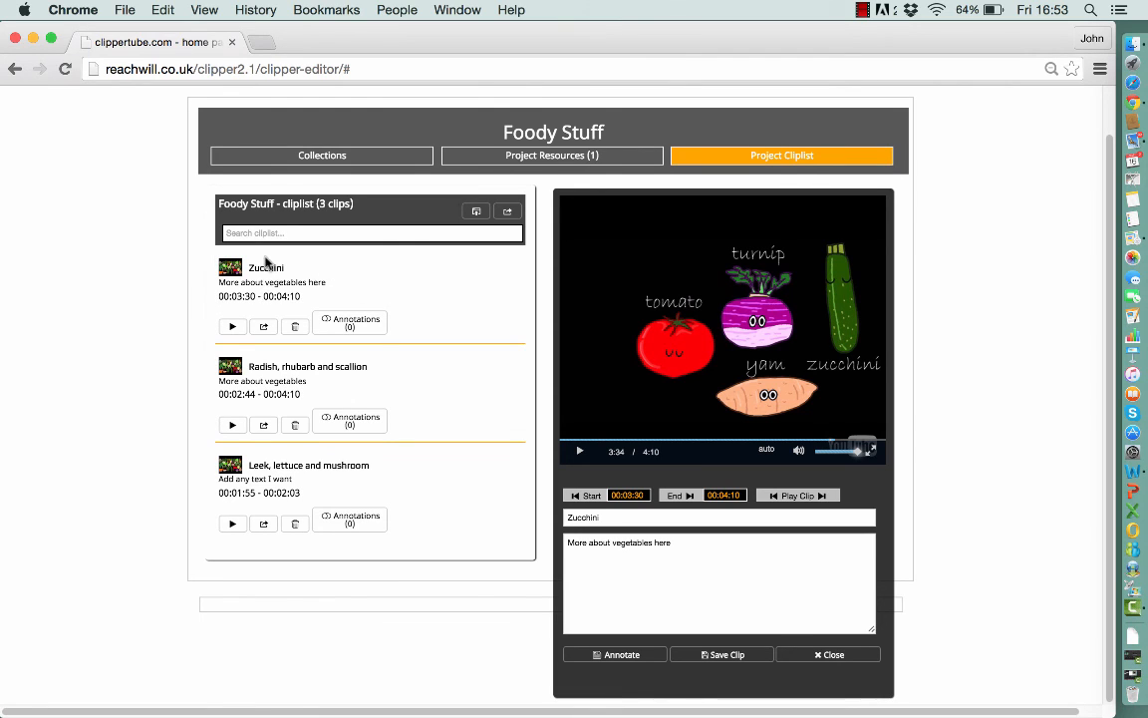
pyautogui.click(233, 524)
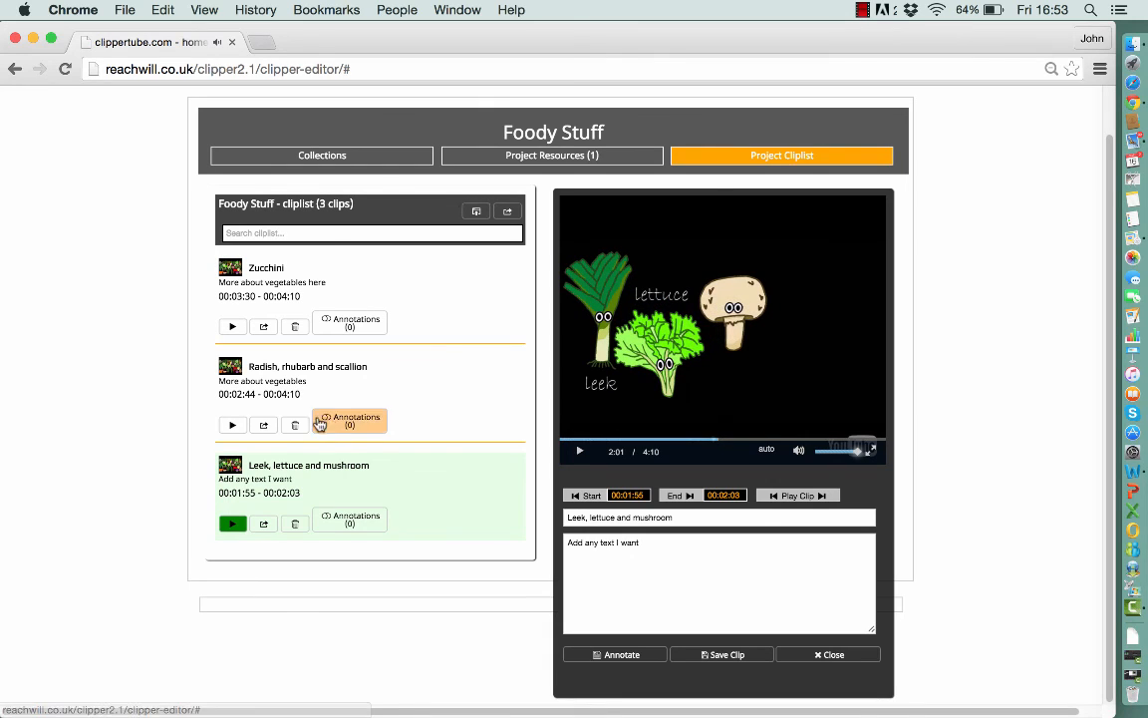
pyautogui.click(232, 425)
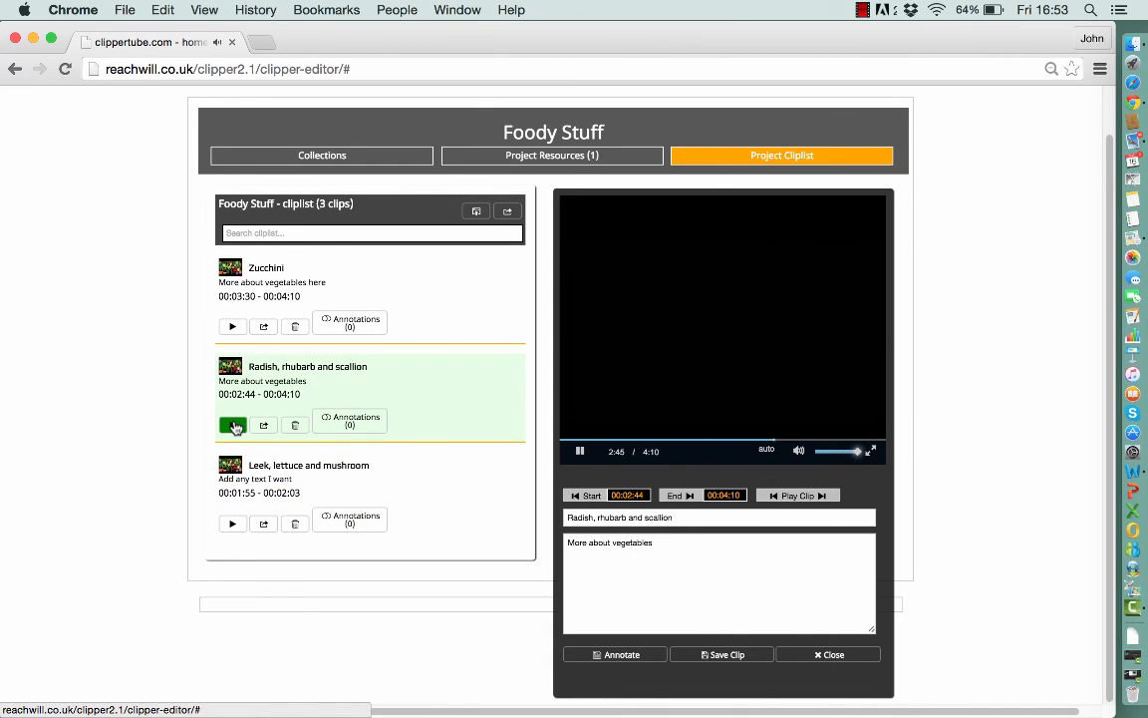
pyautogui.click(232, 426)
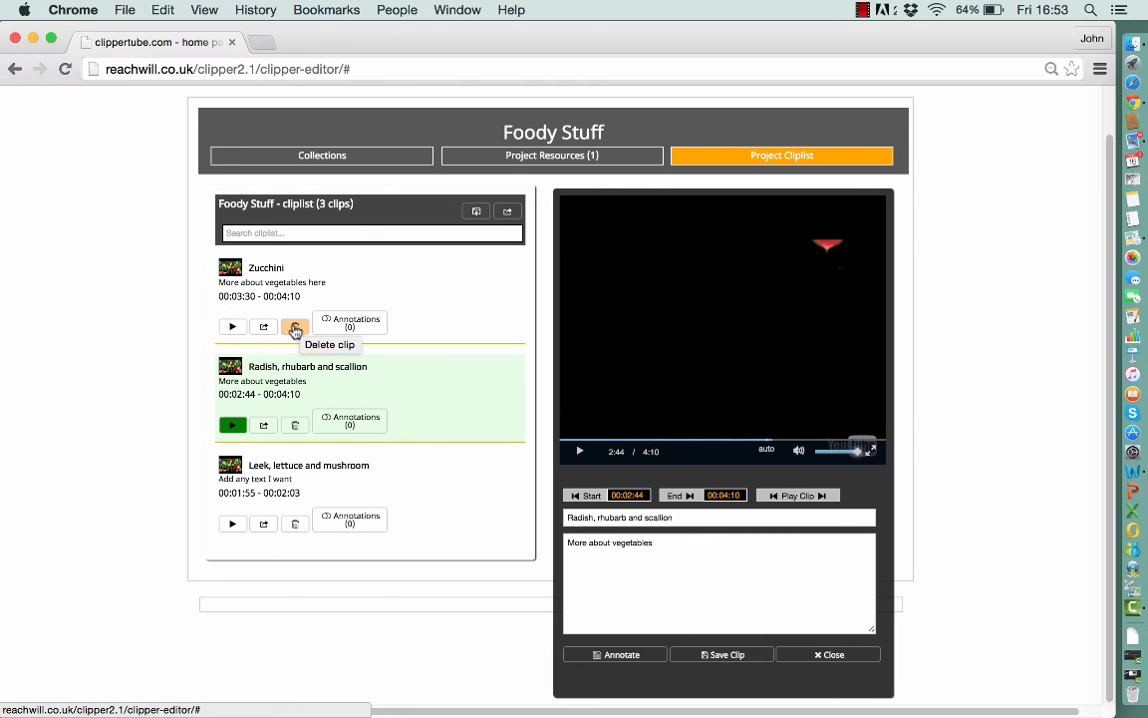
# Delete the Zucchini clip from the project cliplist and confirm the deletion
pyautogui.click(295, 329)
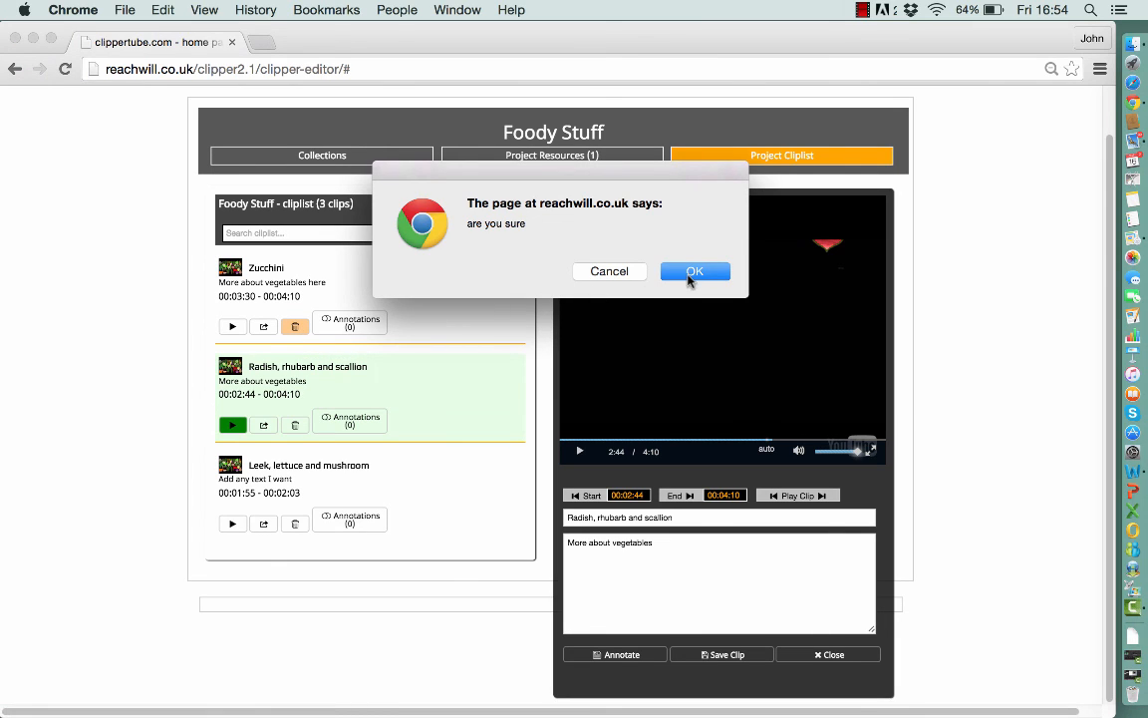
pyautogui.click(684, 273)
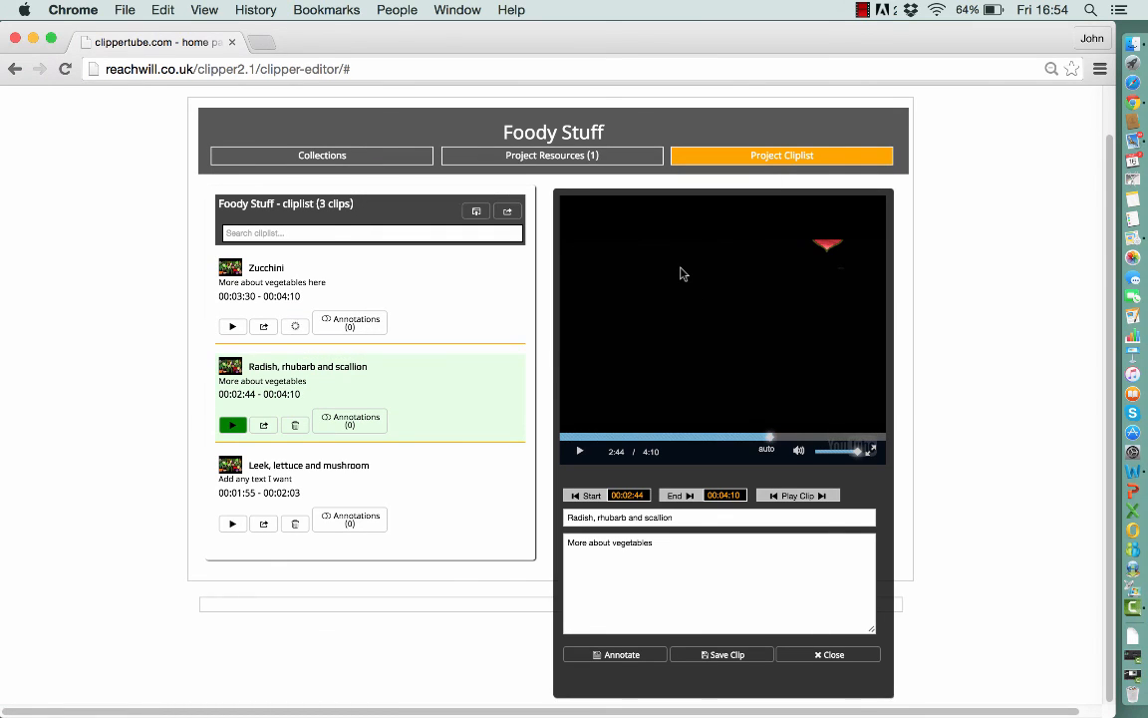